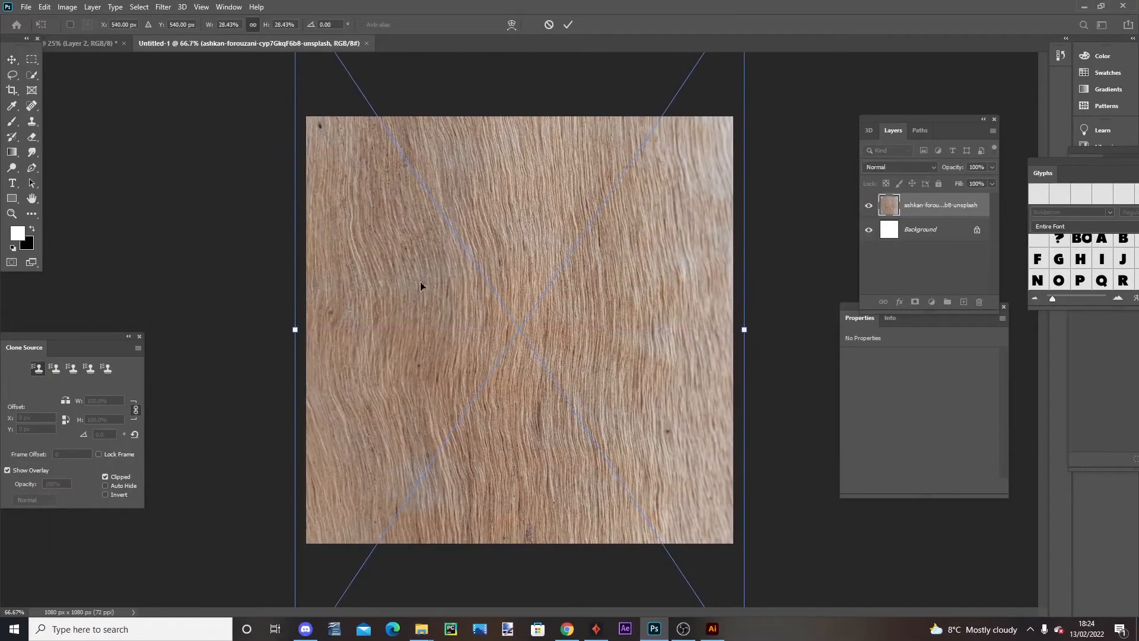
# Step: Rotate the placed wood image 90° so its grain runs horizontally across the whole canvas, and apply the transform
pyautogui.hotkey('ctrl', '-')
pyautogui.hotkey('ctrl', '-')
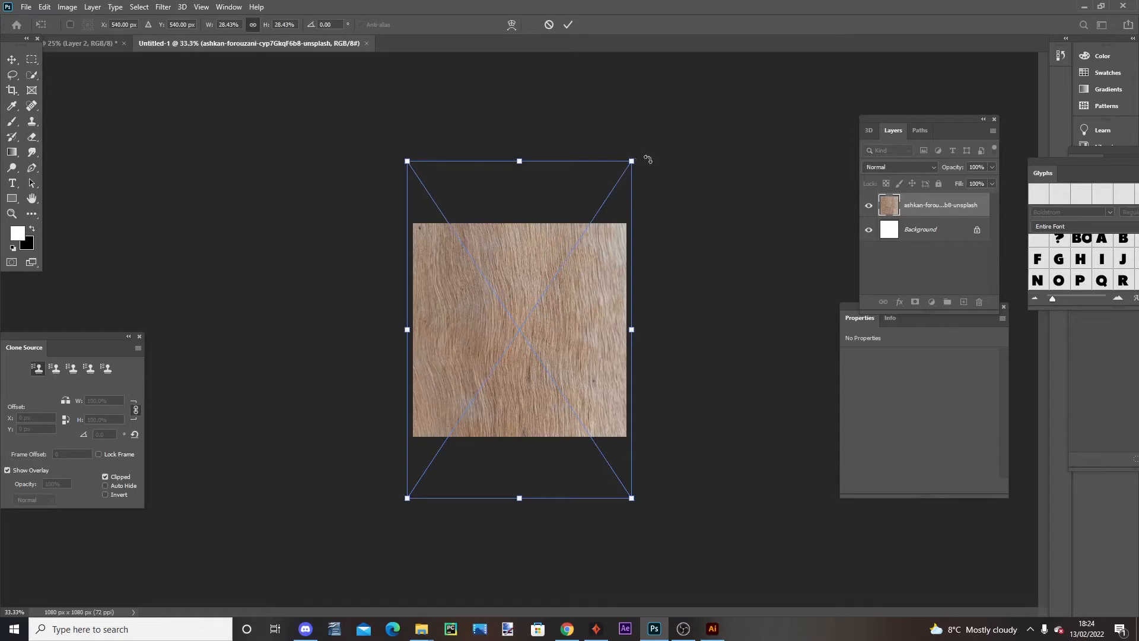
pyautogui.moveTo(643, 161); pyautogui.dragTo(700, 473)
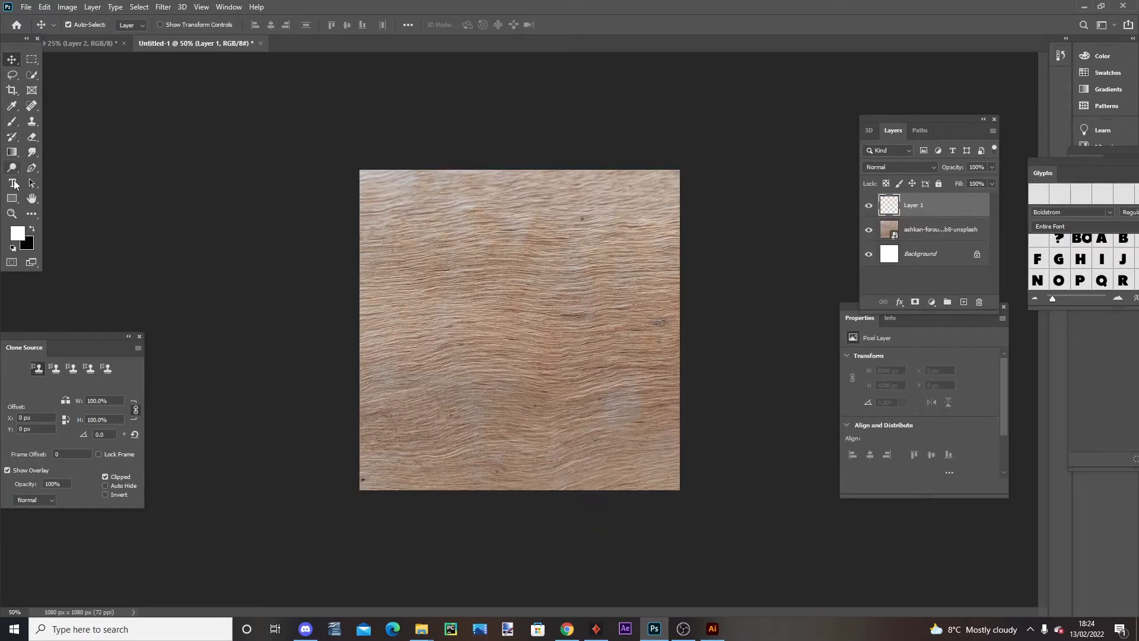
# Step: Add a text layer reading "Text" over the wood image and move it towards the vertical middle of the canvas
pyautogui.click(12, 184)
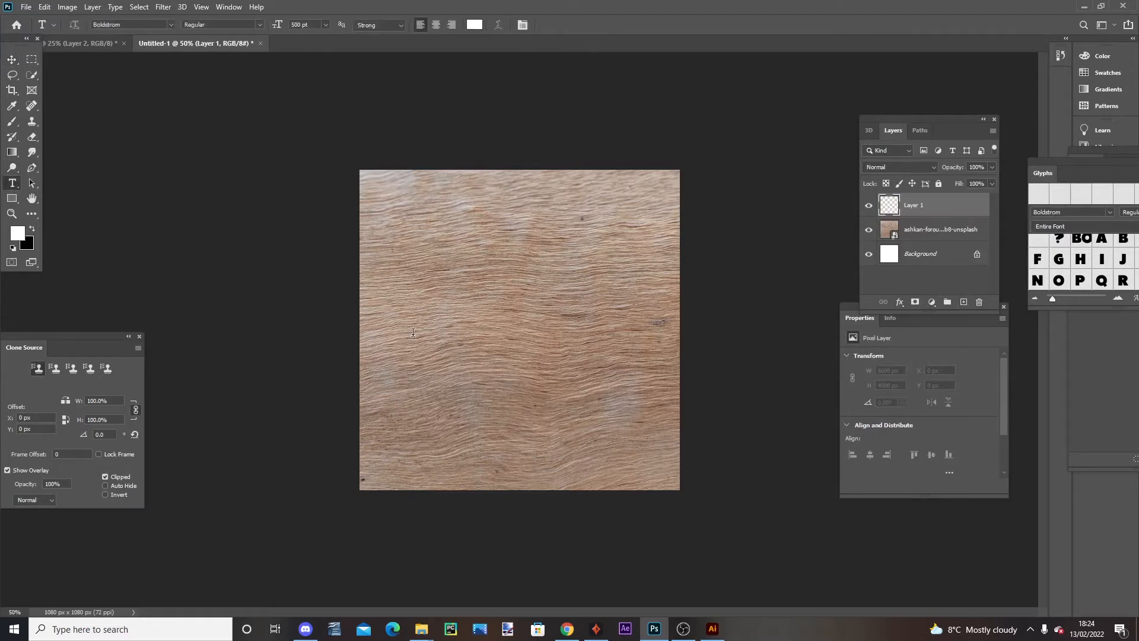
pyautogui.click(412, 332)
pyautogui.write('T')
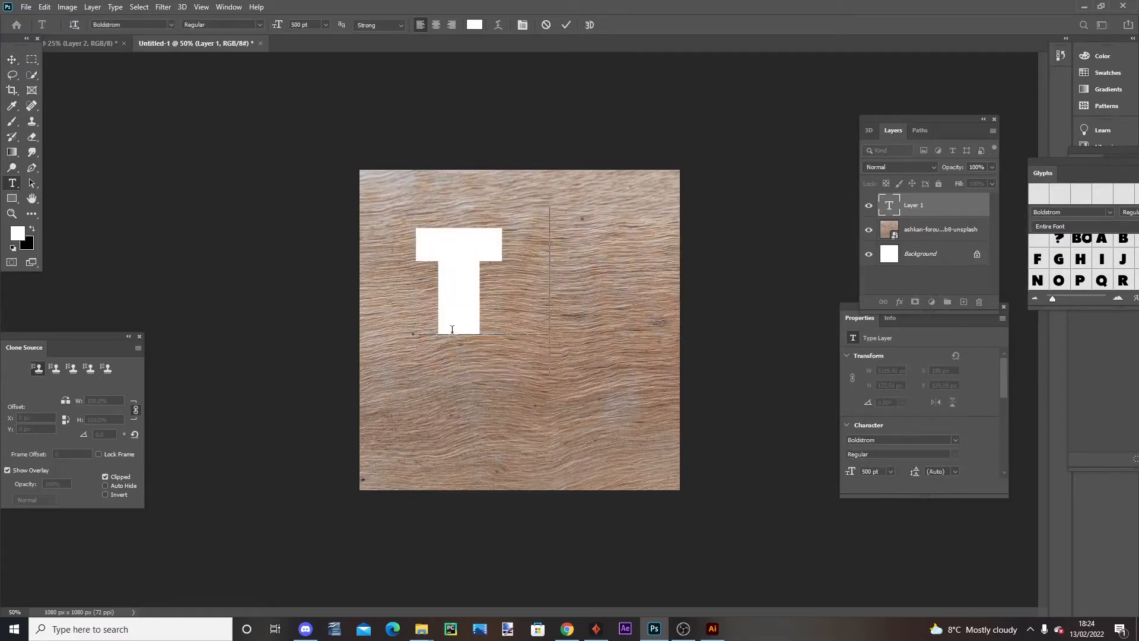
pyautogui.write(' E')
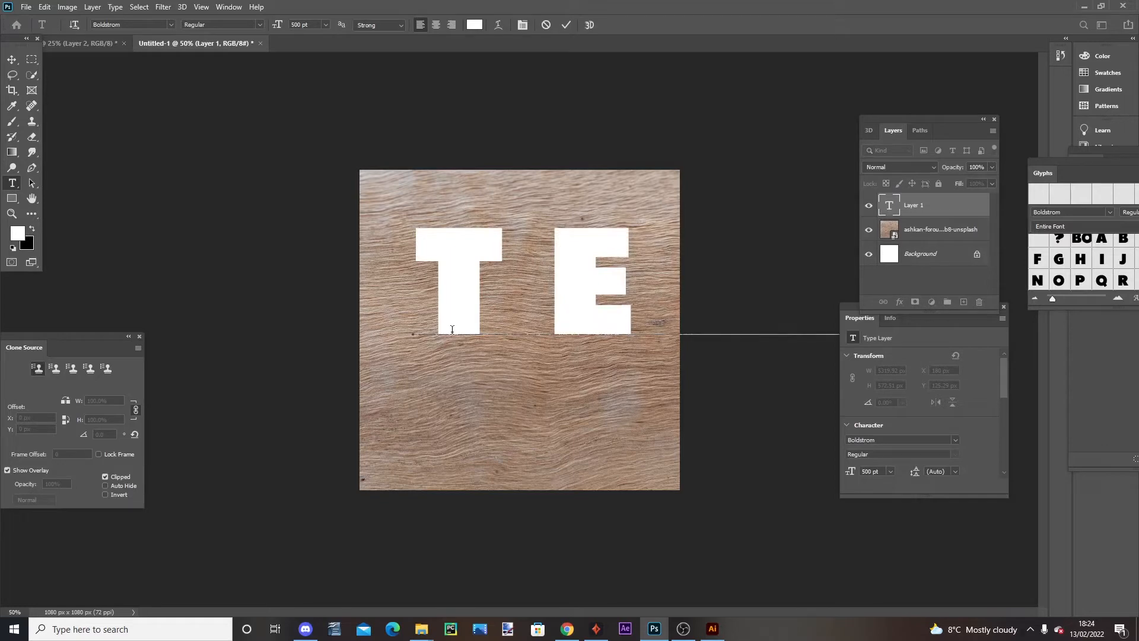
pyautogui.click(12, 60)
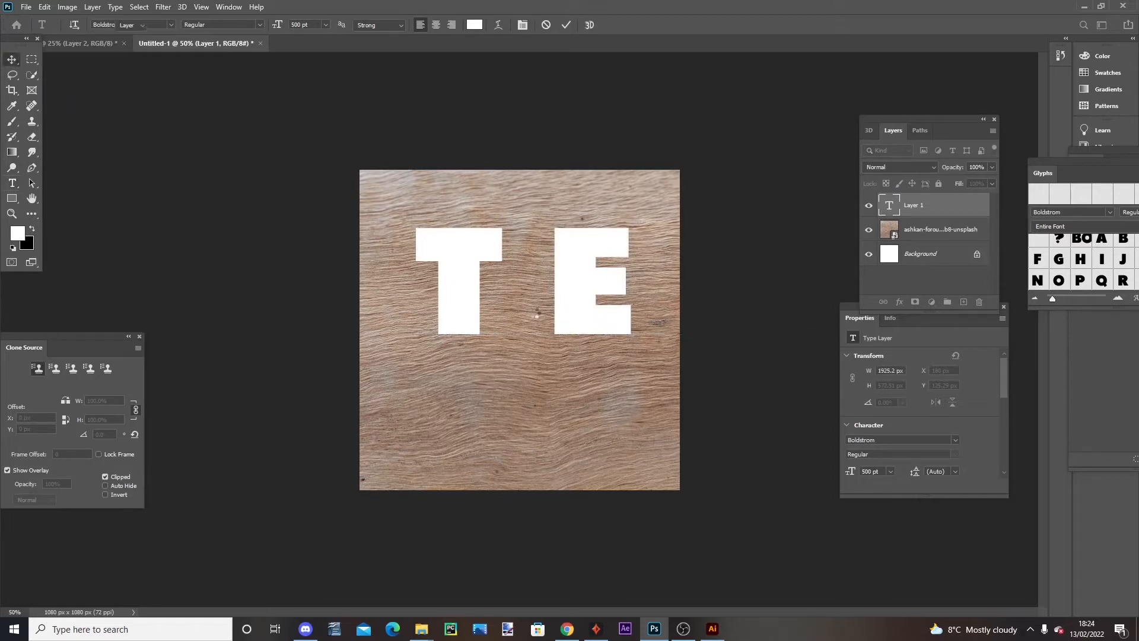
pyautogui.moveTo(571, 325); pyautogui.dragTo(508, 361)
# Step: Scale the text down proportionally to about 49% with Free Transform and position it centrally within the canvas
pyautogui.click(45, 6)
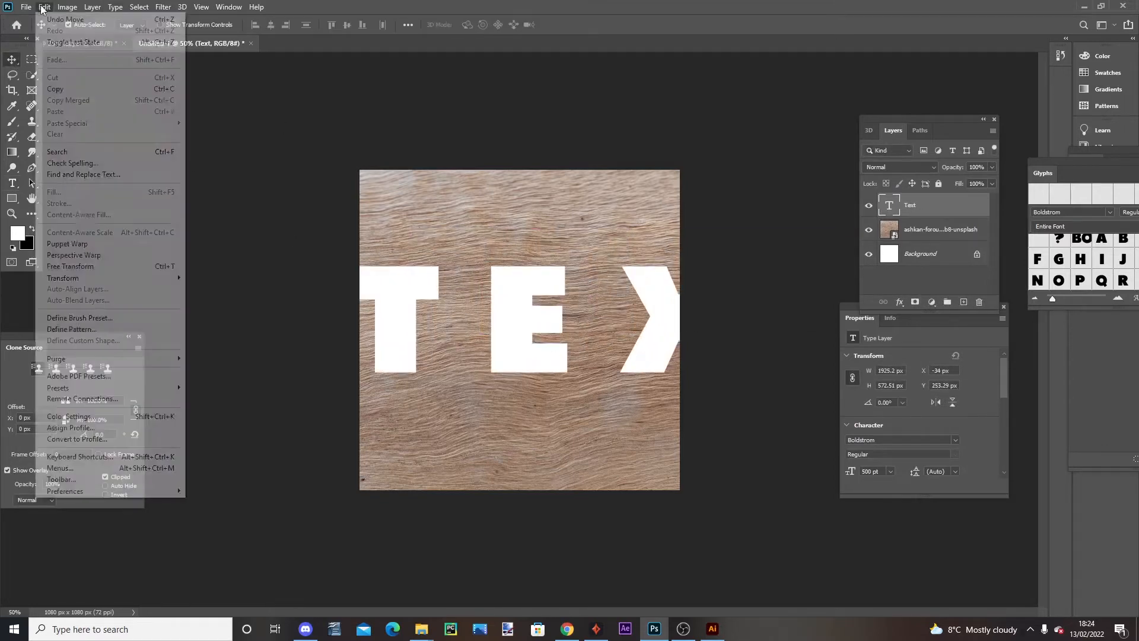
pyautogui.click(98, 266)
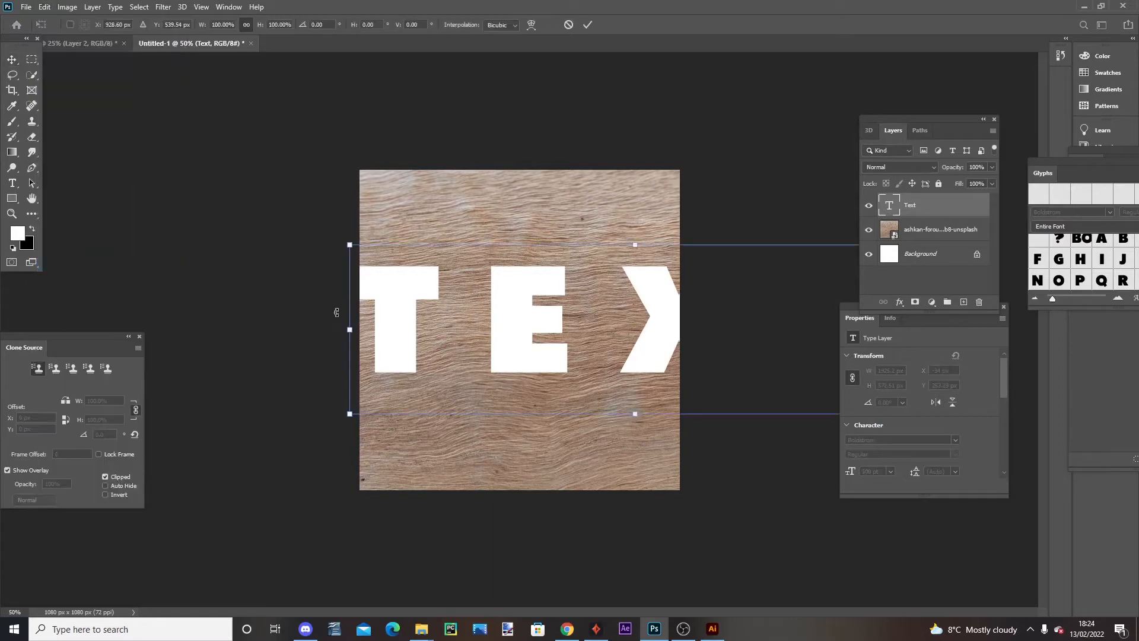
pyautogui.moveTo(347, 331); pyautogui.dragTo(477, 329)
pyautogui.moveTo(644, 333); pyautogui.dragTo(539, 345)
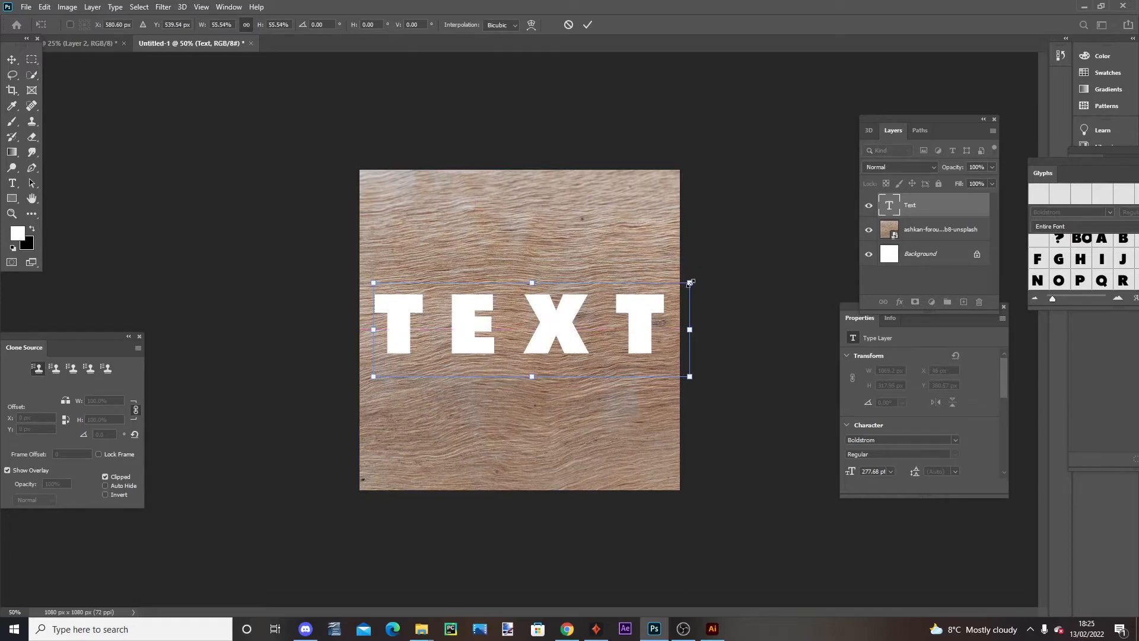
pyautogui.moveTo(690, 282); pyautogui.dragTo(670, 288)
pyautogui.moveTo(629, 337); pyautogui.dragTo(624, 337)
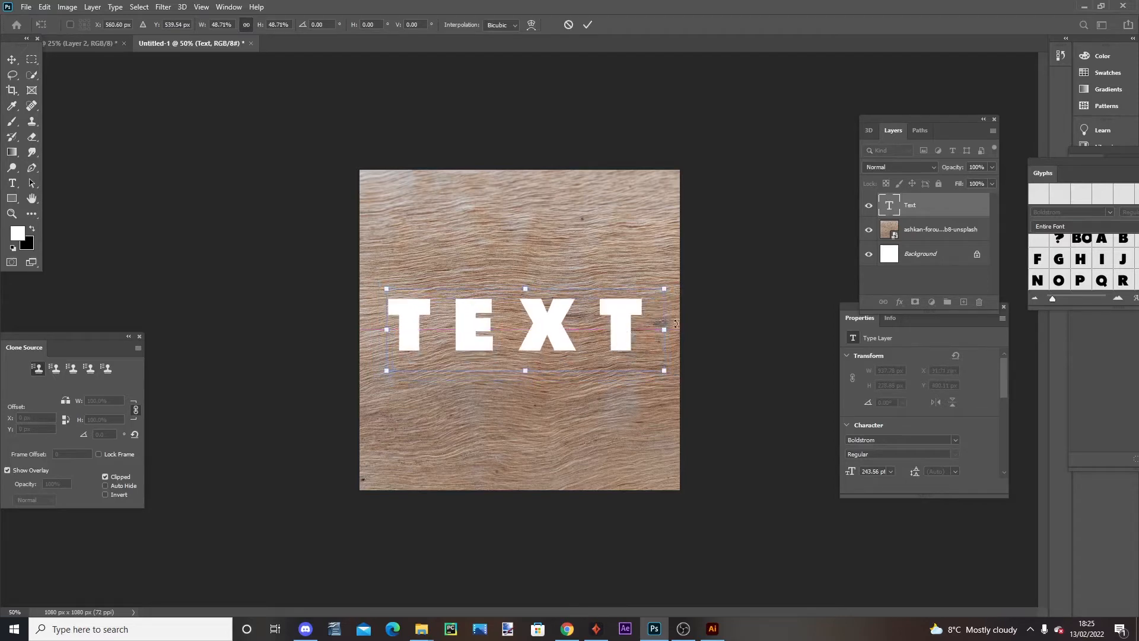
pyautogui.press('Return')
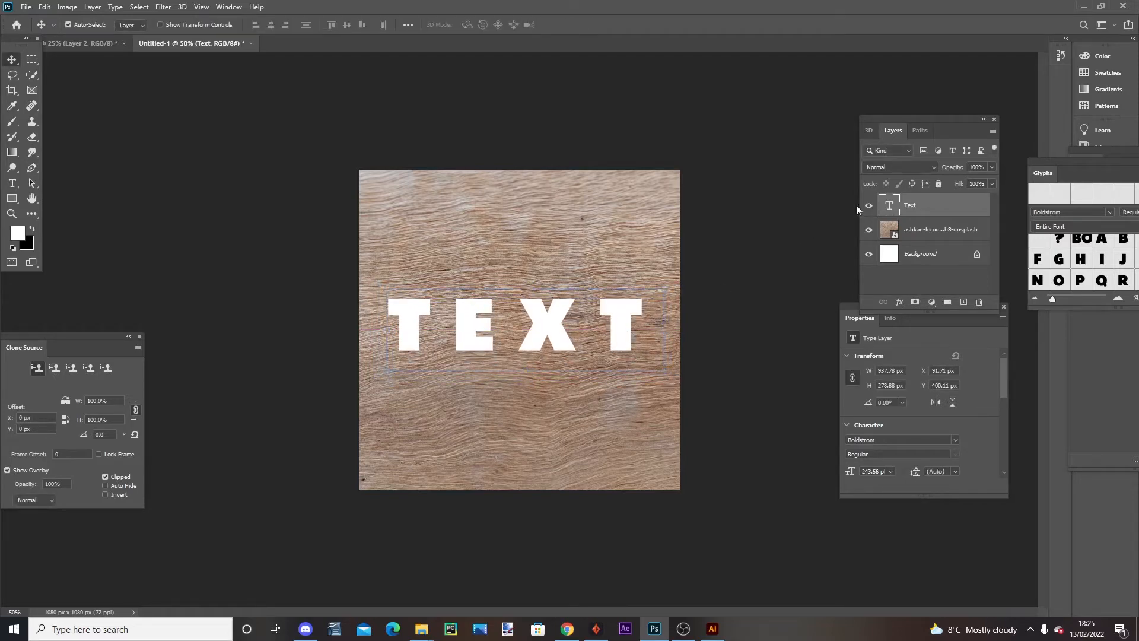
# Step: Hide the text layer and define a pattern from the whole canvas area of the wood image layer
pyautogui.click(869, 205)
pyautogui.click(881, 237)
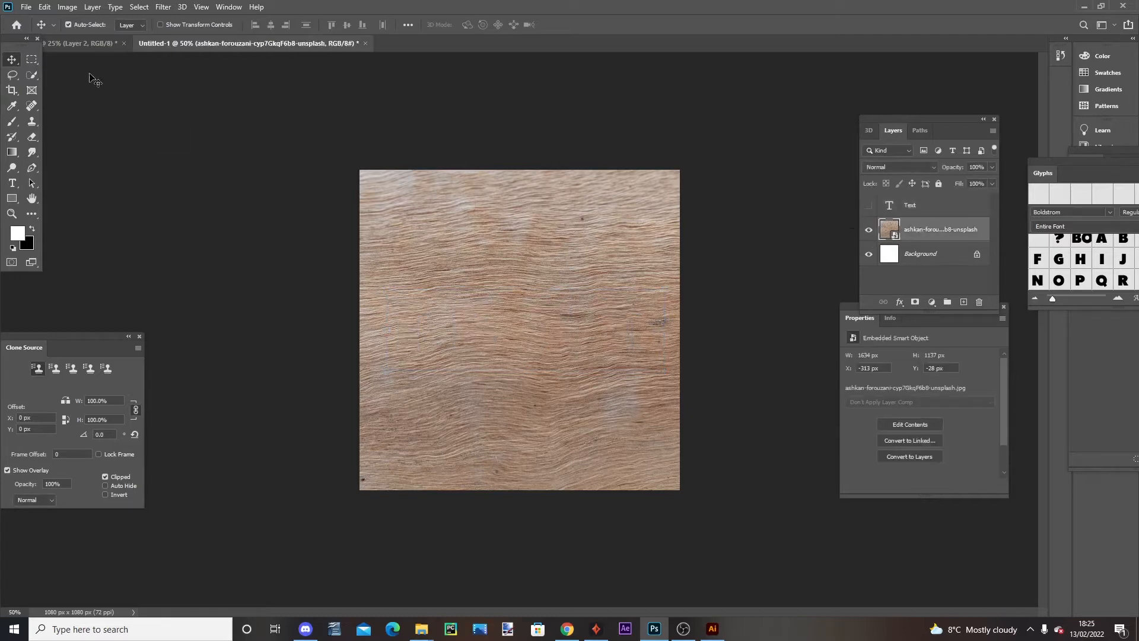
pyautogui.click(32, 59)
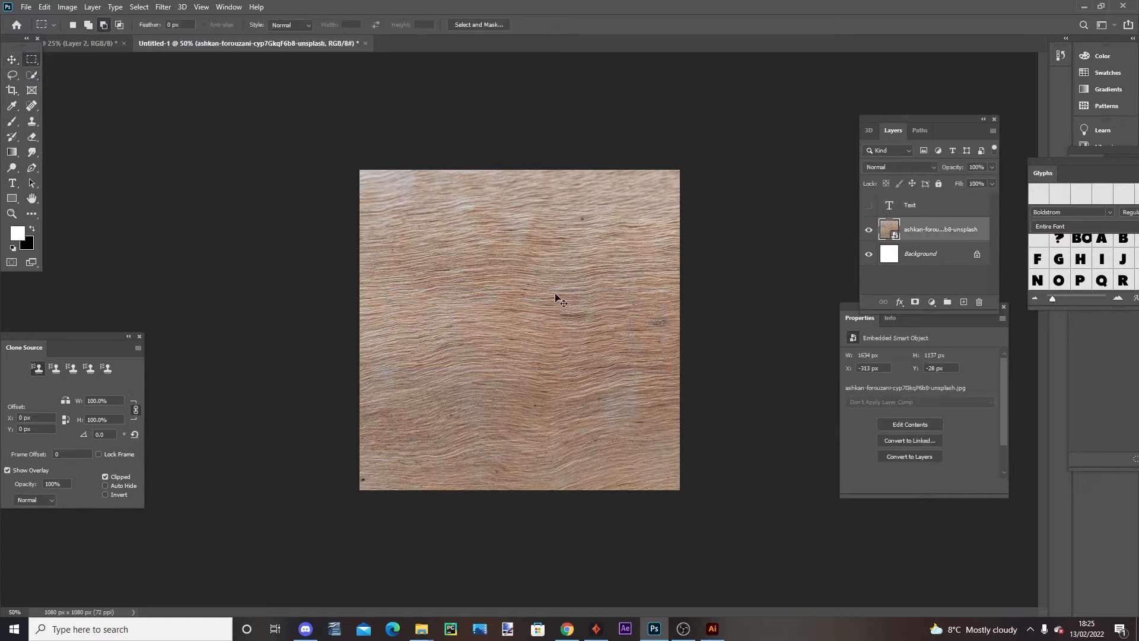
pyautogui.hotkey('ctrl', 'a')
pyautogui.click(44, 6)
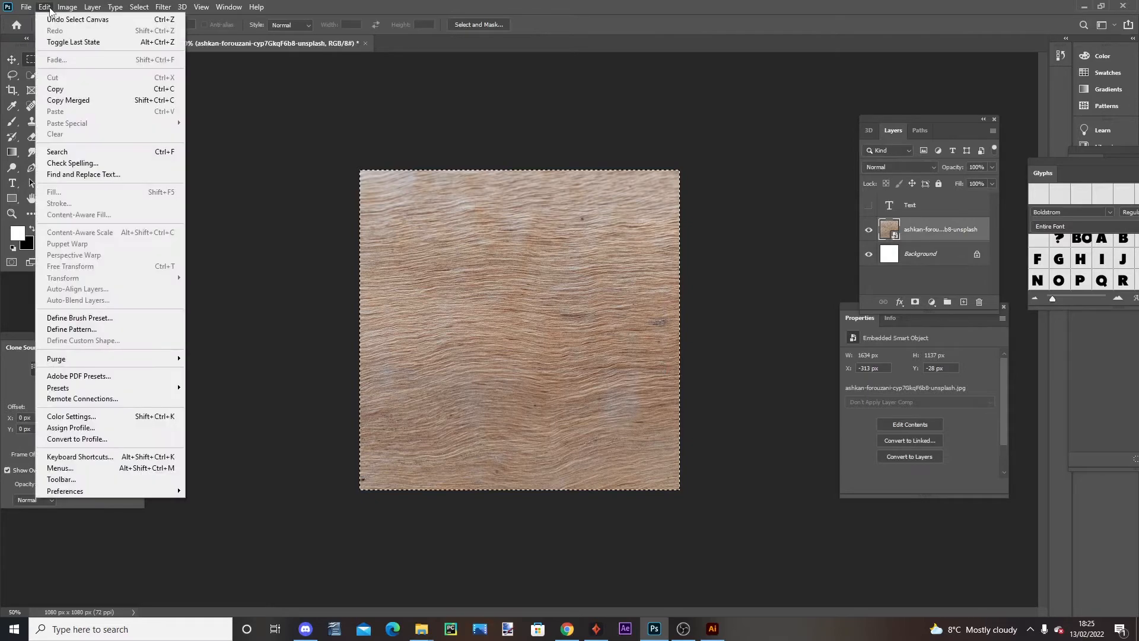
pyautogui.click(135, 329)
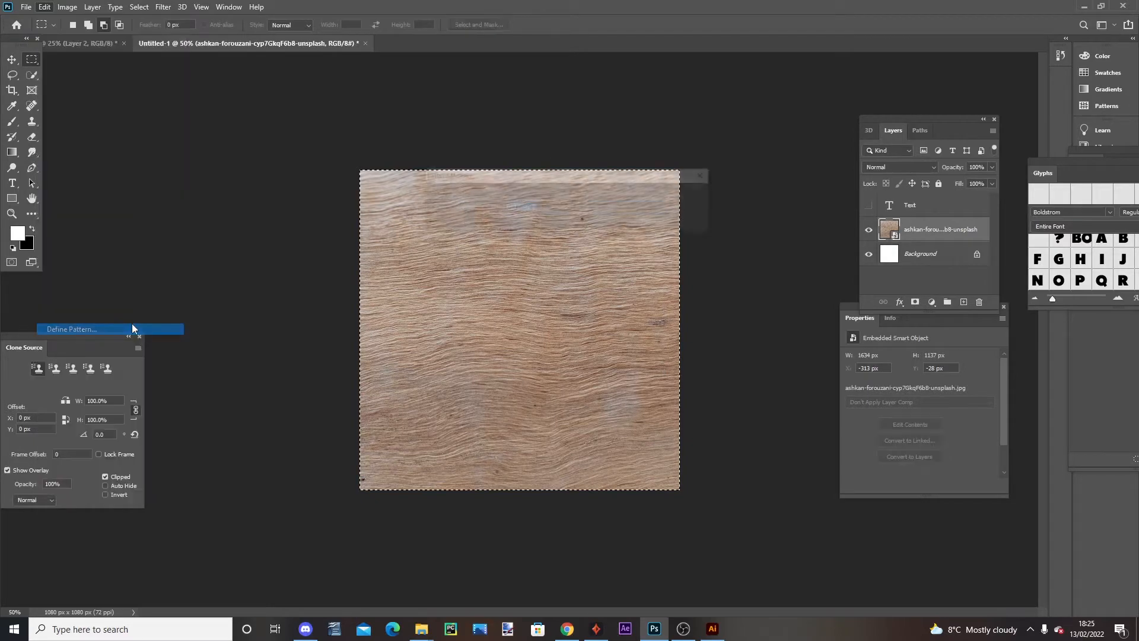
pyautogui.click(690, 198)
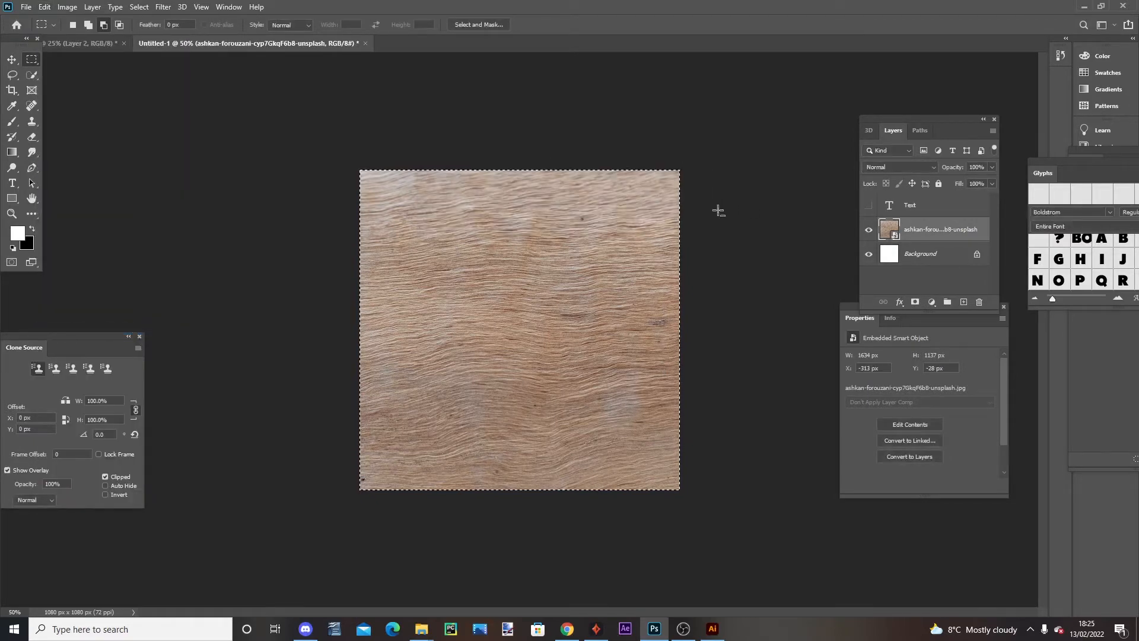
# Step: Show the text layer again and give it a Pattern Overlay using the newly defined wood pattern
pyautogui.click(869, 206)
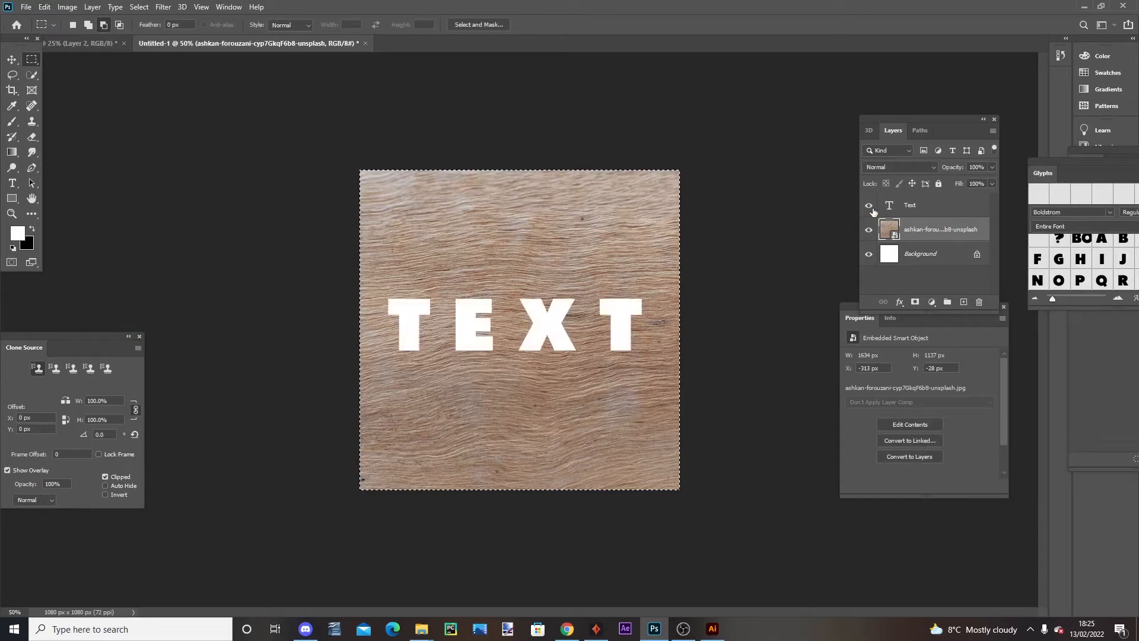
pyautogui.click(937, 208)
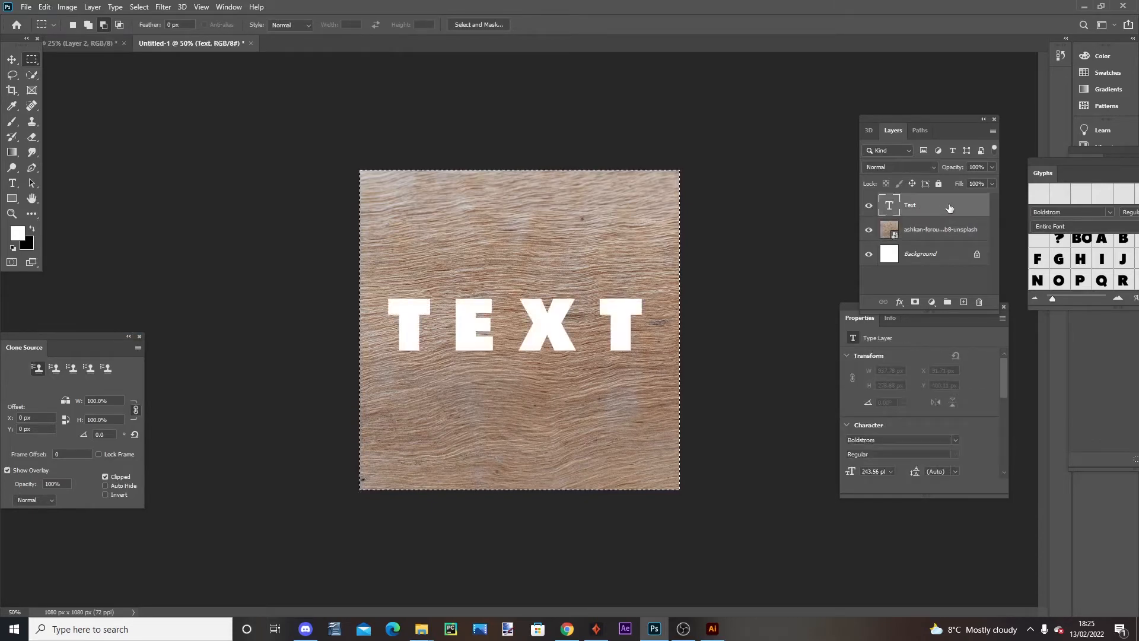
pyautogui.doubleClick(949, 208)
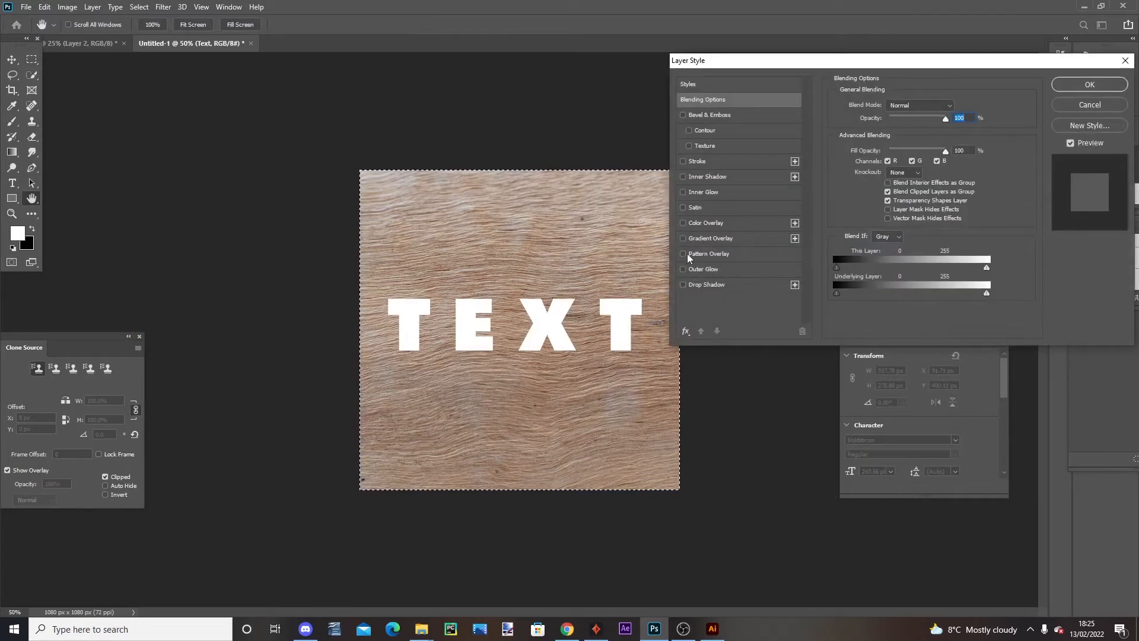
pyautogui.click(698, 253)
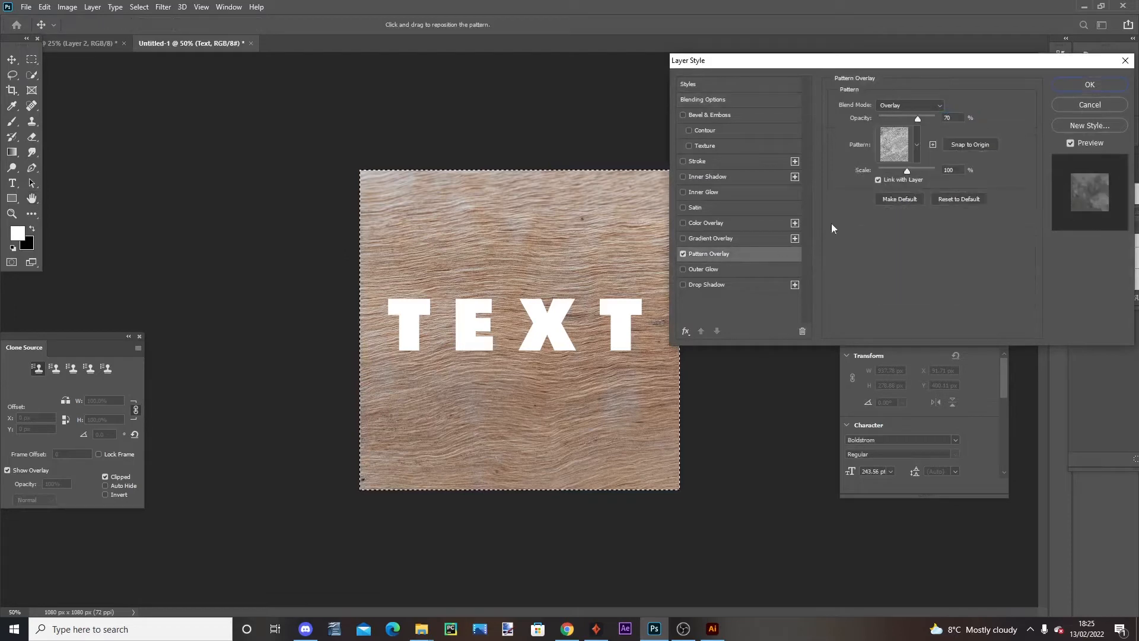
pyautogui.click(910, 152)
pyautogui.click(916, 242)
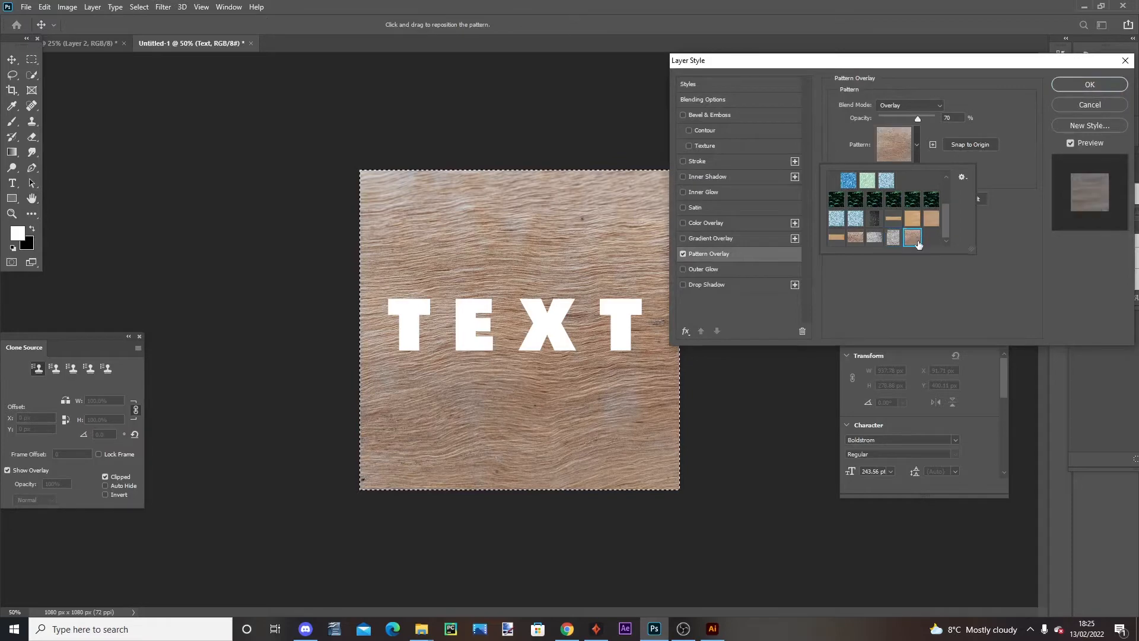
pyautogui.click(992, 219)
# Step: Set the Pattern Overlay's blend mode to Normal and its opacity to 100%
pyautogui.click(919, 103)
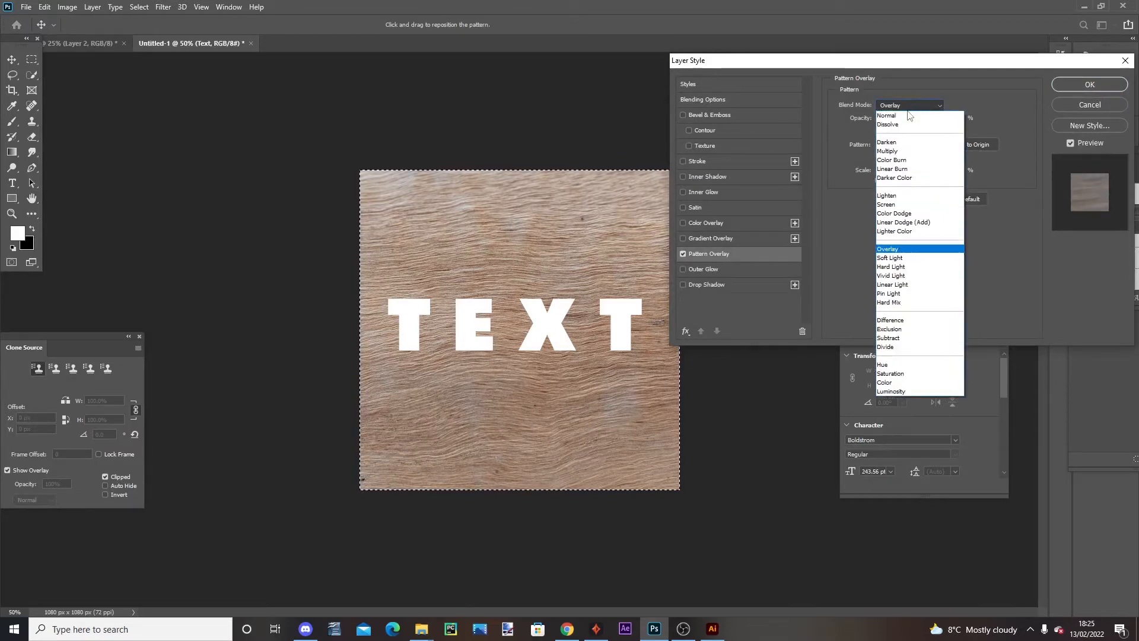
pyautogui.click(907, 116)
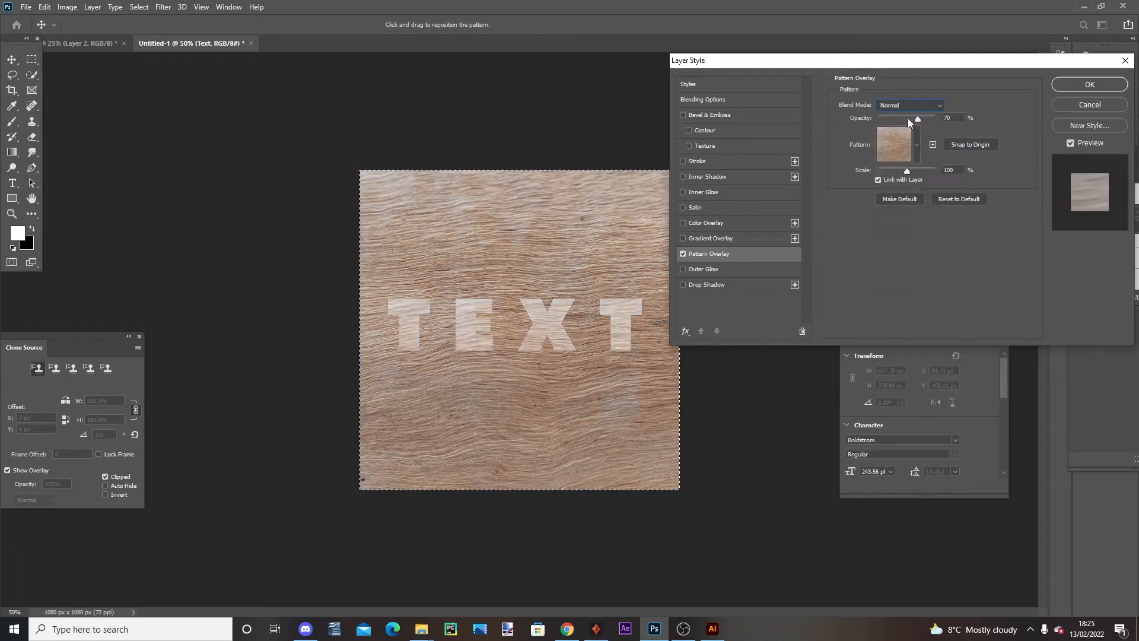
pyautogui.moveTo(920, 120); pyautogui.dragTo(990, 122)
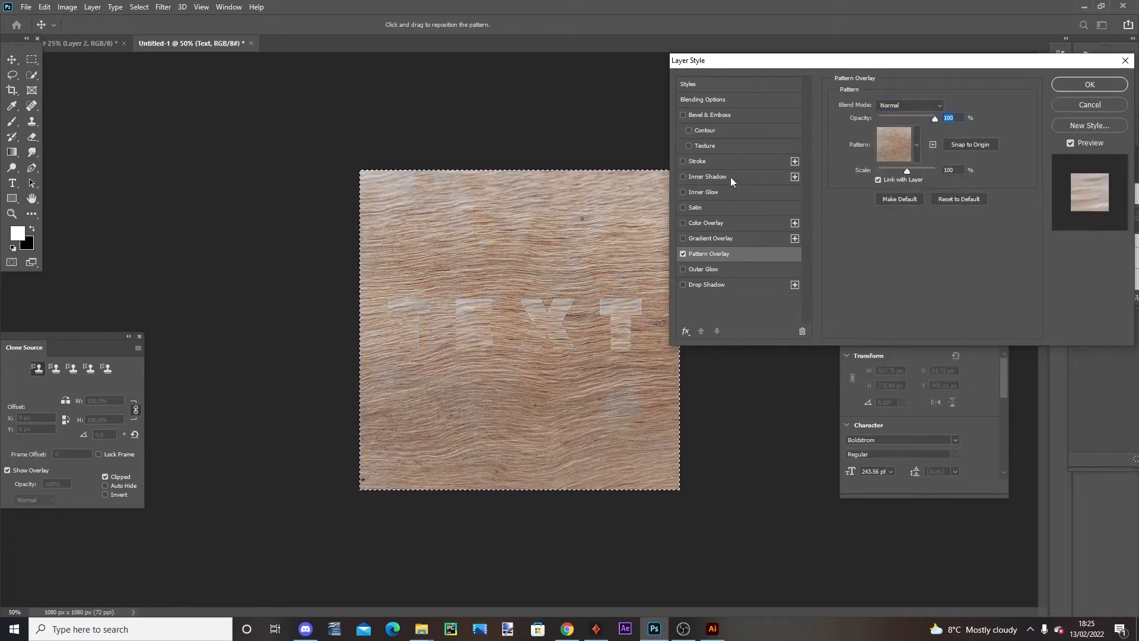
# Step: Enable Bevel & Emboss on the text with the Chisel Hard technique, depth 761% and size 10 px
pyautogui.click(704, 116)
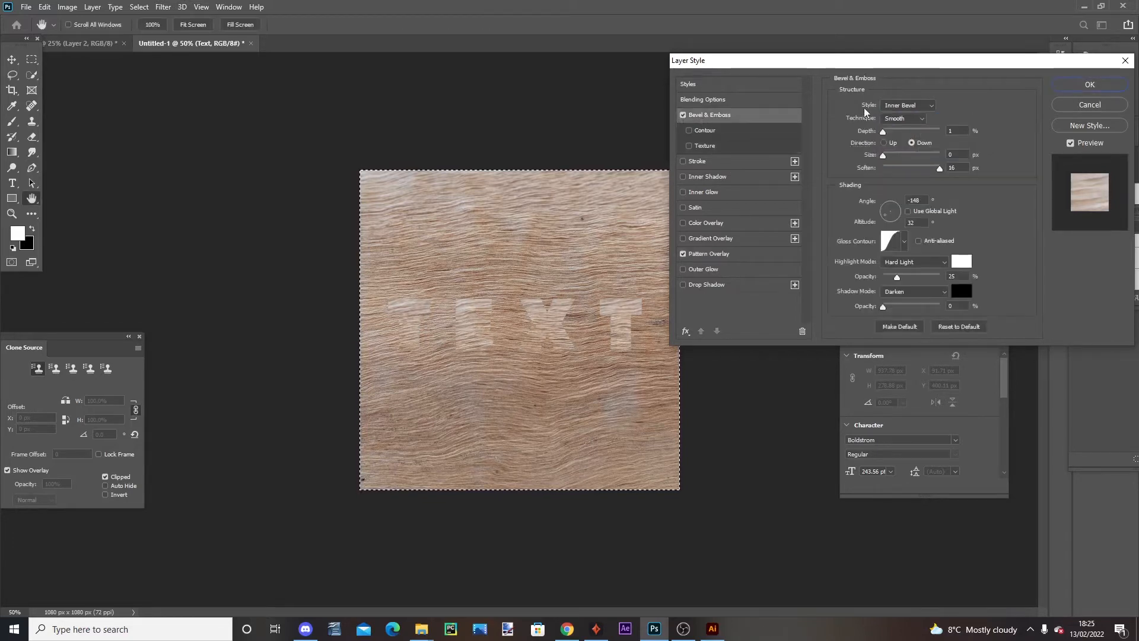
pyautogui.click(910, 118)
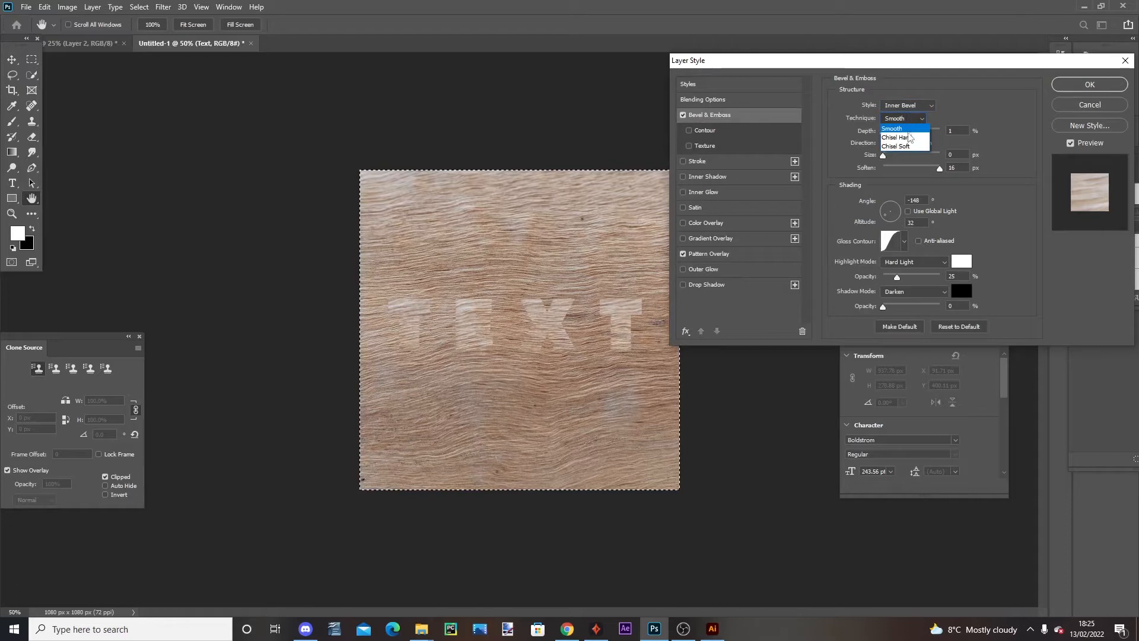
pyautogui.click(909, 138)
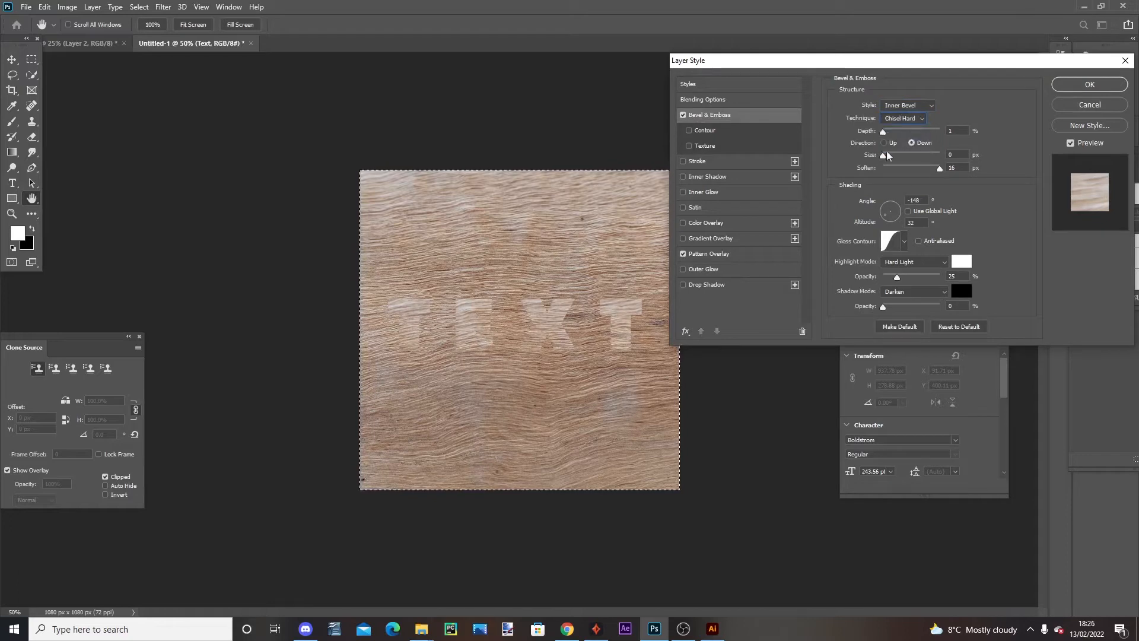
pyautogui.moveTo(882, 131); pyautogui.dragTo(890, 158)
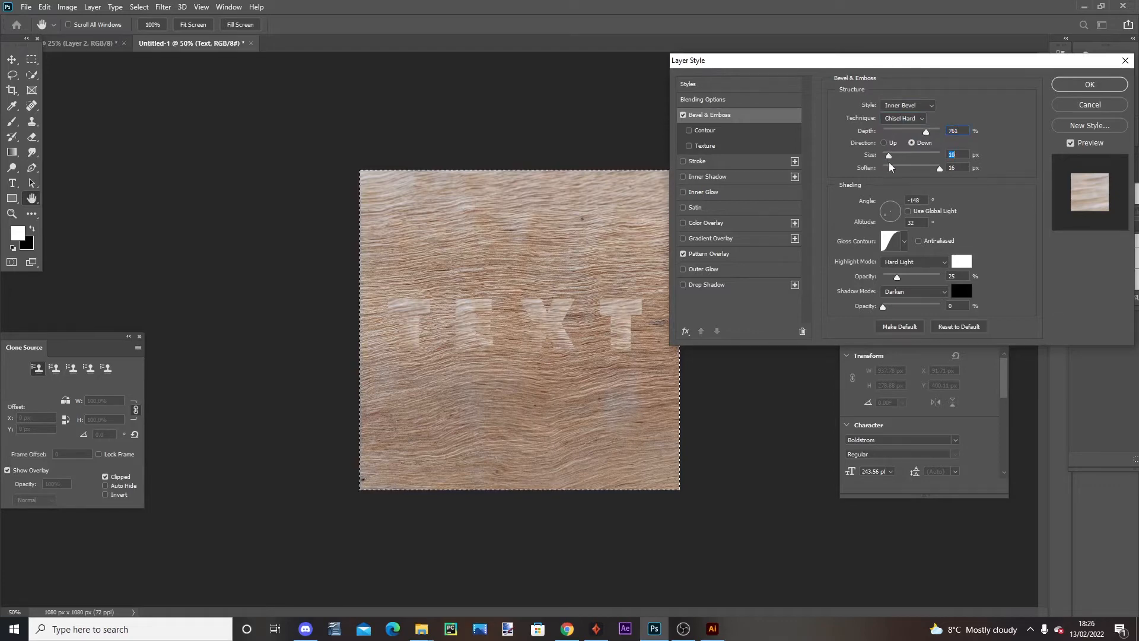
# Step: Set the bevel's shadow opacity to 47%, highlight opacity to 46% and soften to 0 px, and reduce its size slightly
pyautogui.moveTo(883, 306); pyautogui.dragTo(910, 300)
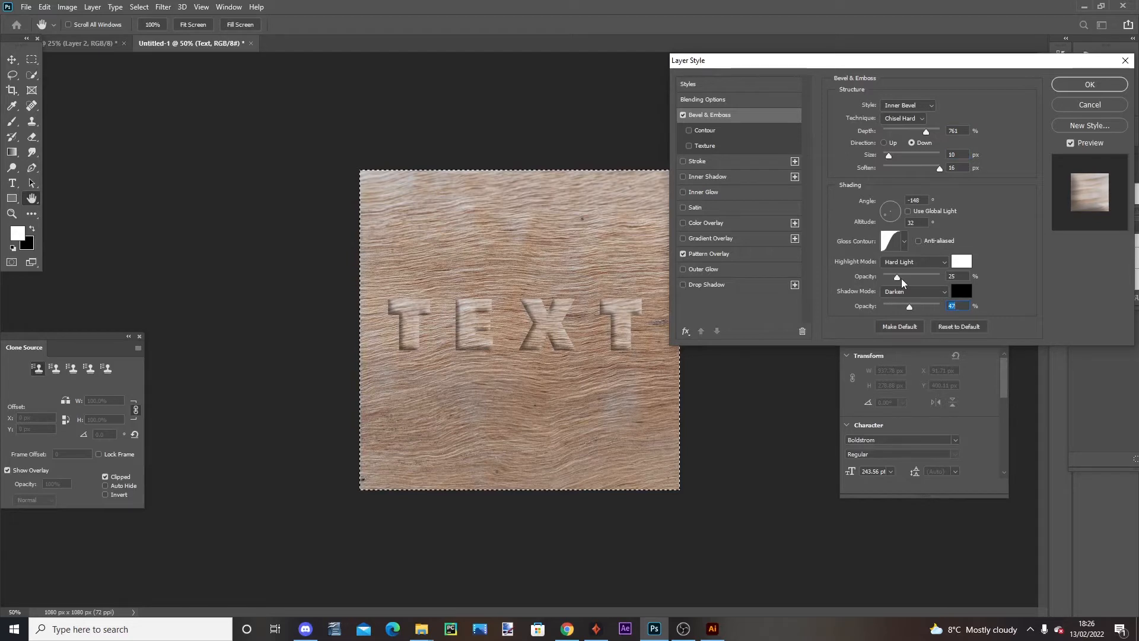
pyautogui.moveTo(901, 279); pyautogui.dragTo(912, 280)
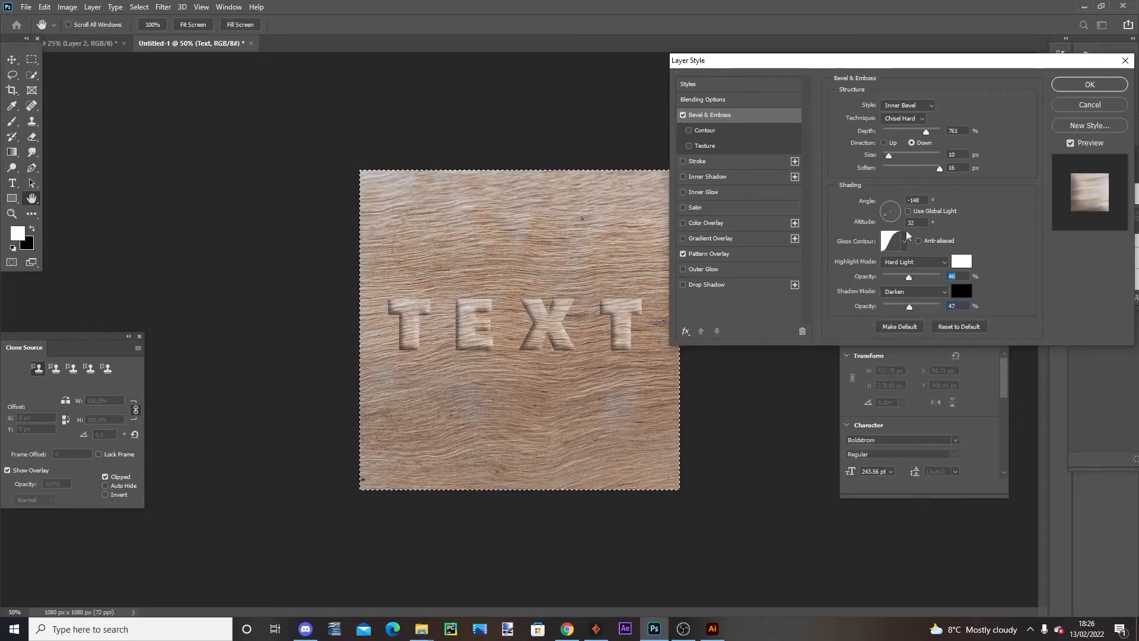
pyautogui.moveTo(939, 169); pyautogui.dragTo(897, 170)
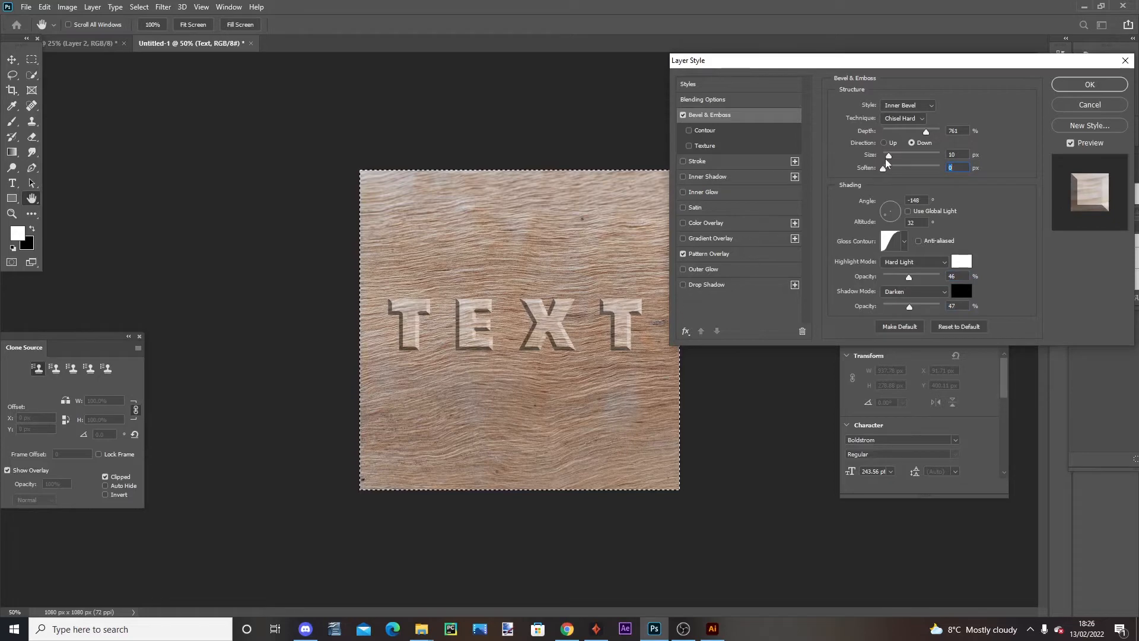
pyautogui.moveTo(892, 156); pyautogui.dragTo(889, 155)
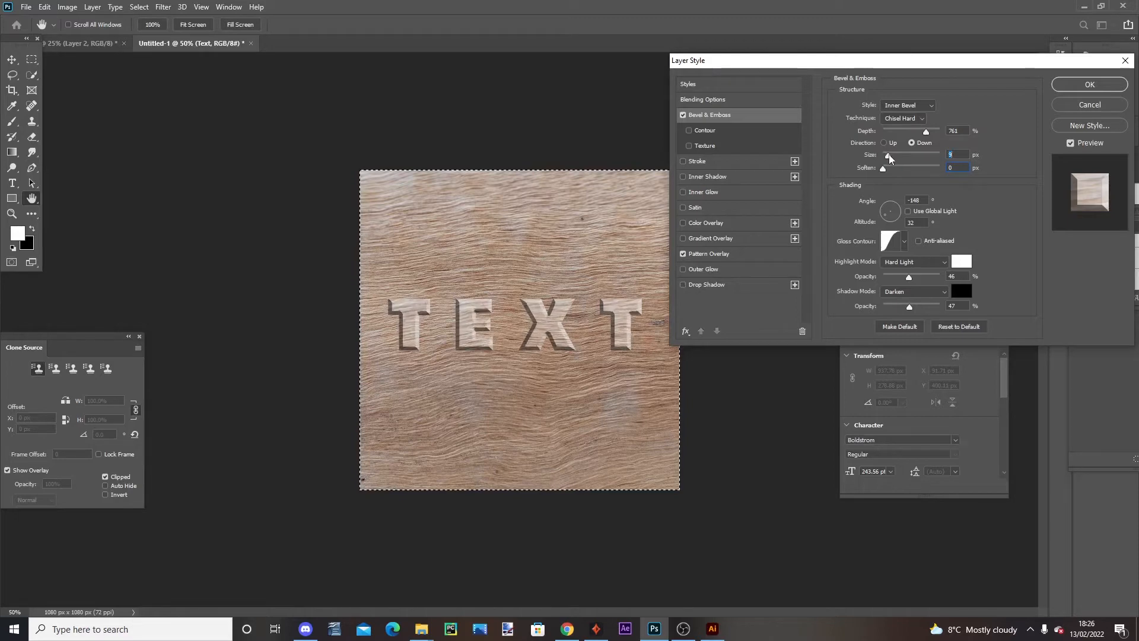
# Step: Add a Drop Shadow to the text with 91% opacity, a 139° angle, 2 px distance and 40 px size
pyautogui.click(728, 285)
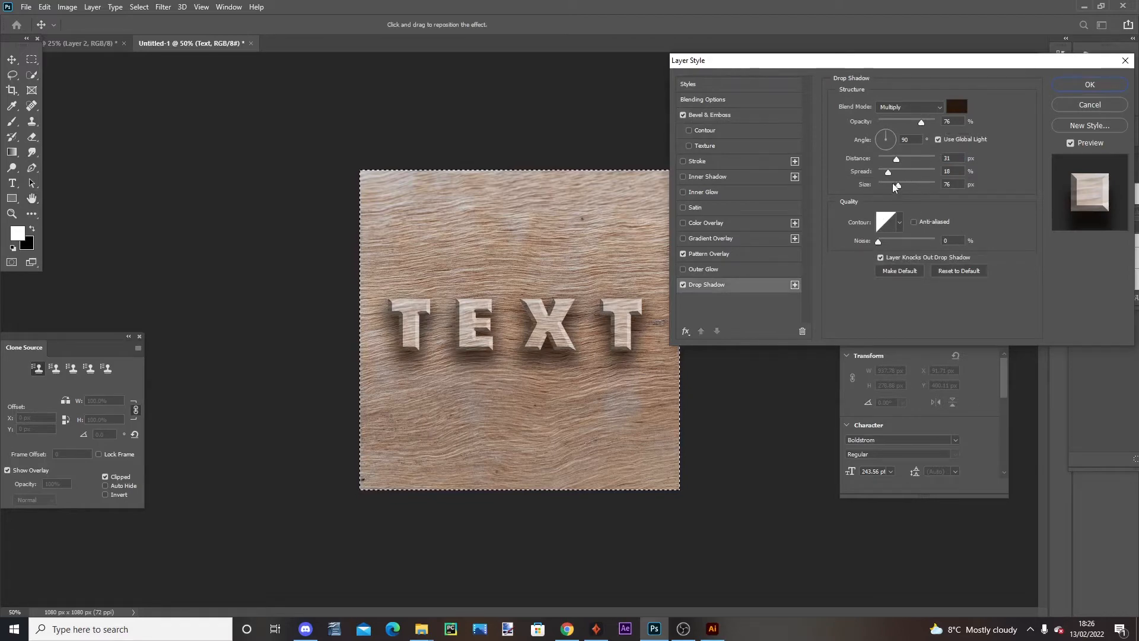
pyautogui.moveTo(894, 185); pyautogui.dragTo(879, 158)
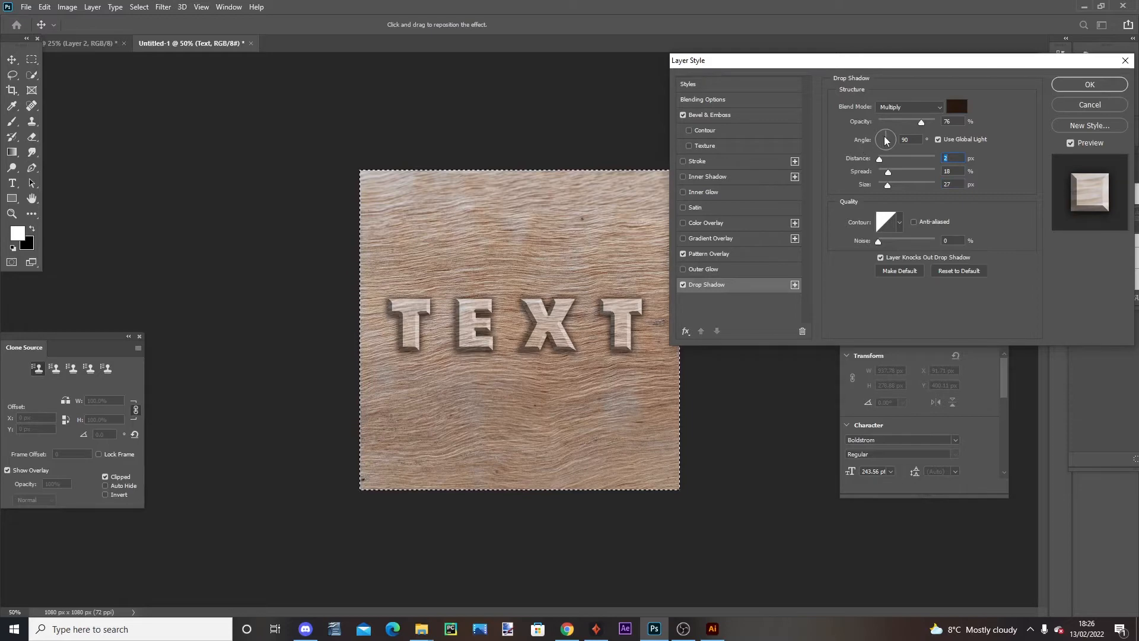
pyautogui.moveTo(875, 148)
pyautogui.mouseDown()
pyautogui.moveTo(891, 149)
pyautogui.moveTo(891, 135)
pyautogui.moveTo(878, 135)
pyautogui.mouseUp()
pyautogui.moveTo(888, 185); pyautogui.dragTo(892, 185)
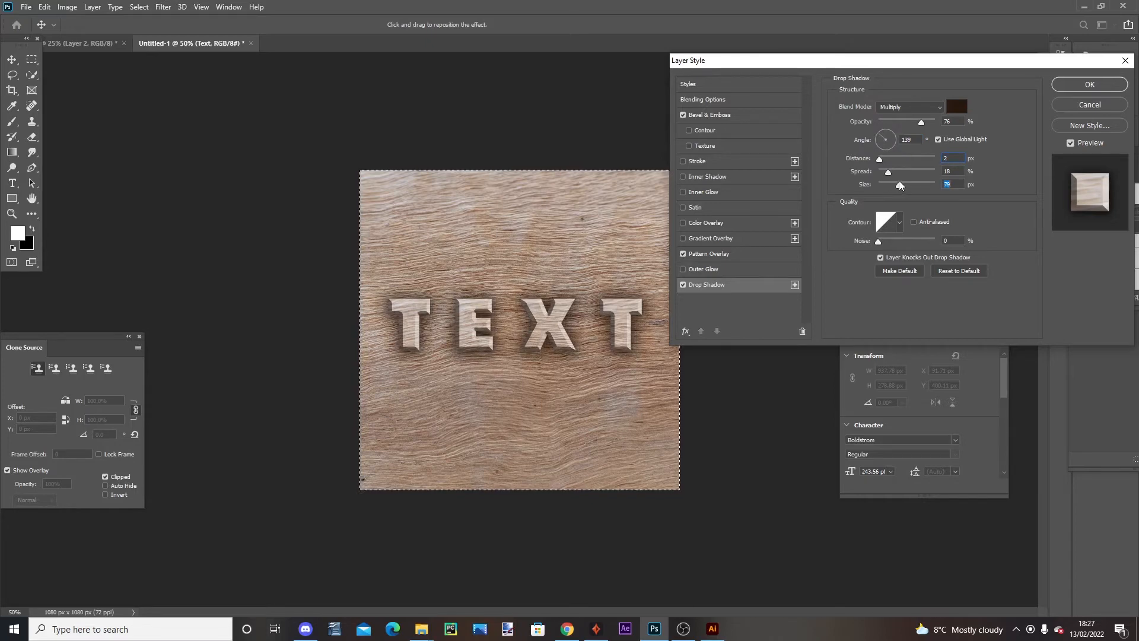
pyautogui.moveTo(898, 182); pyautogui.dragTo(890, 184)
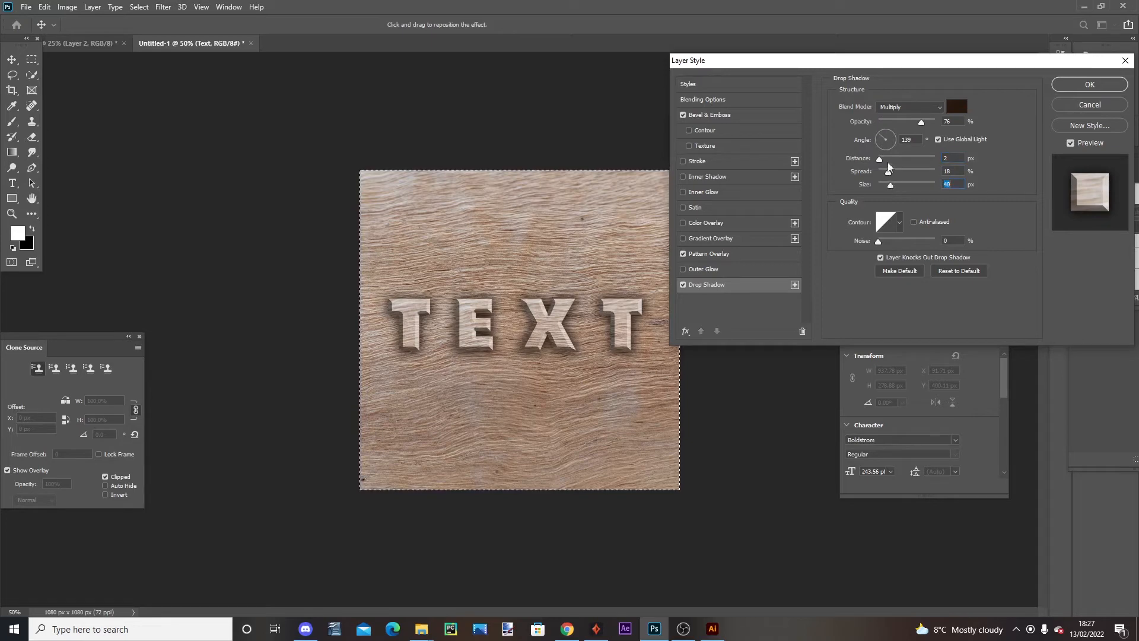
pyautogui.moveTo(919, 124); pyautogui.dragTo(923, 121)
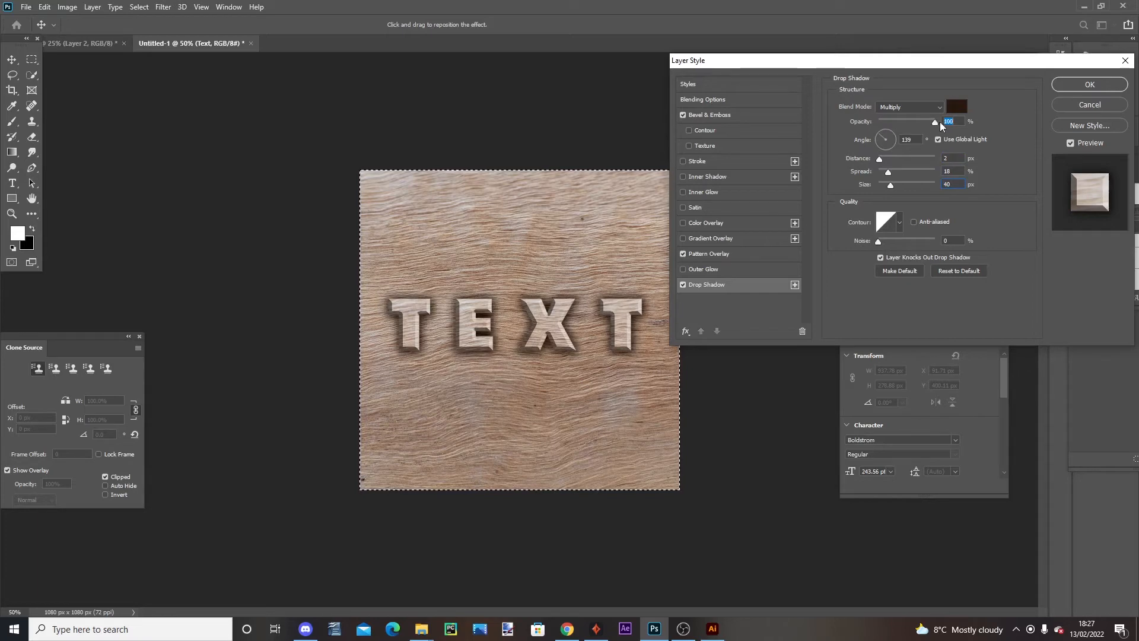
pyautogui.moveTo(924, 121); pyautogui.dragTo(929, 122)
# Step: Enable Texture on the text's bevel using the wood pattern at a depth of +10%, and compare the text with it off and on
pyautogui.click(720, 146)
pyautogui.click(900, 118)
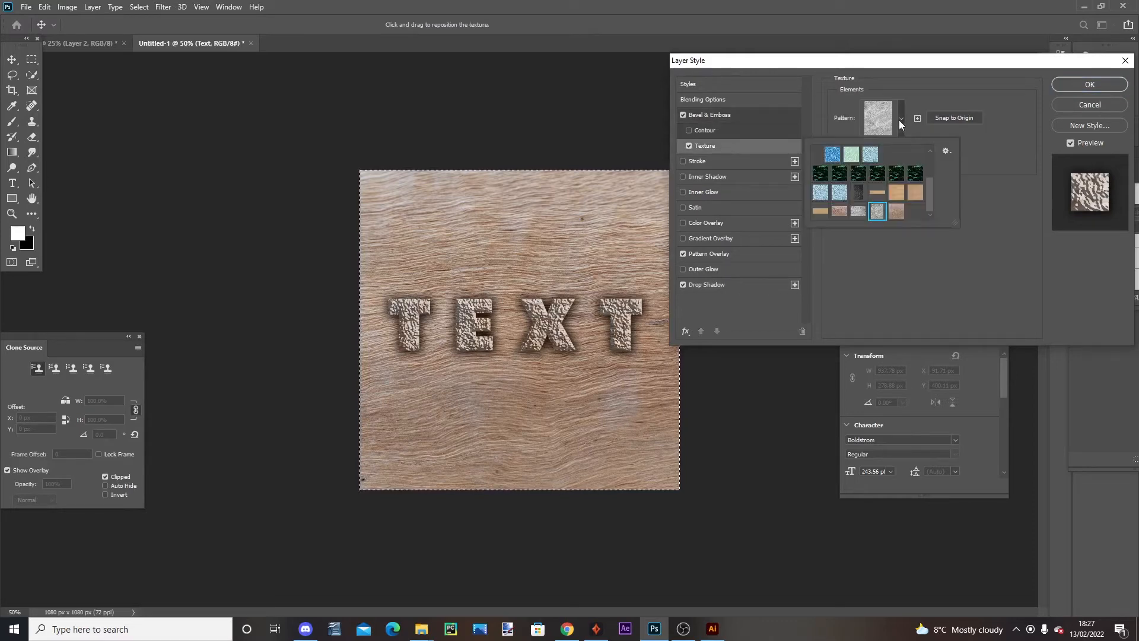
pyautogui.click(899, 220)
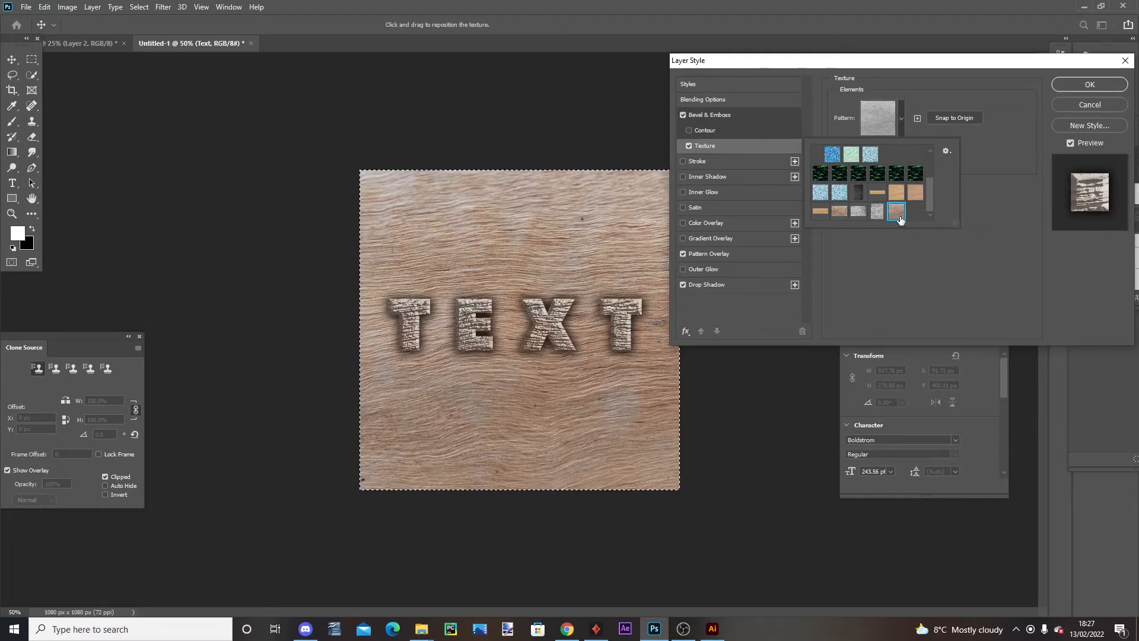
pyautogui.click(973, 209)
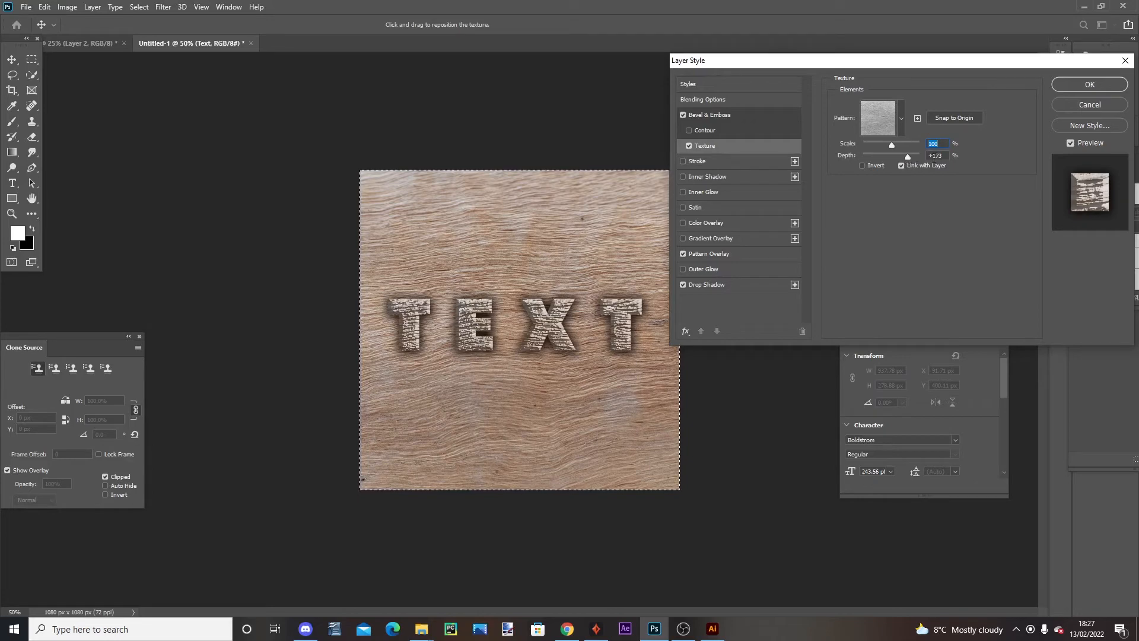
pyautogui.moveTo(908, 157); pyautogui.dragTo(893, 152)
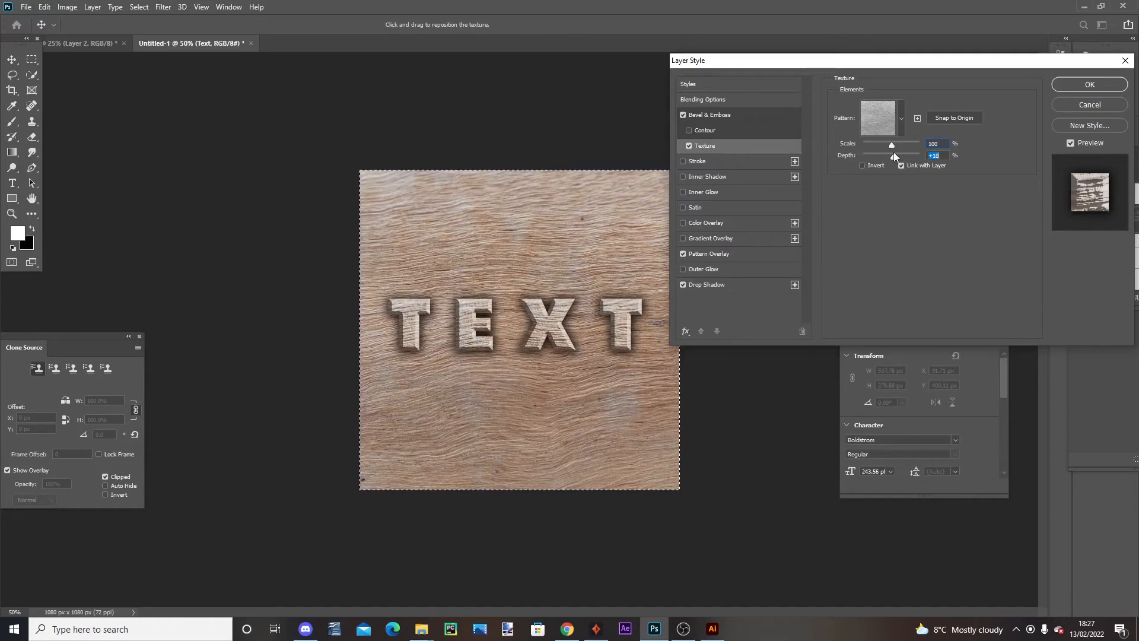
pyautogui.click(688, 145)
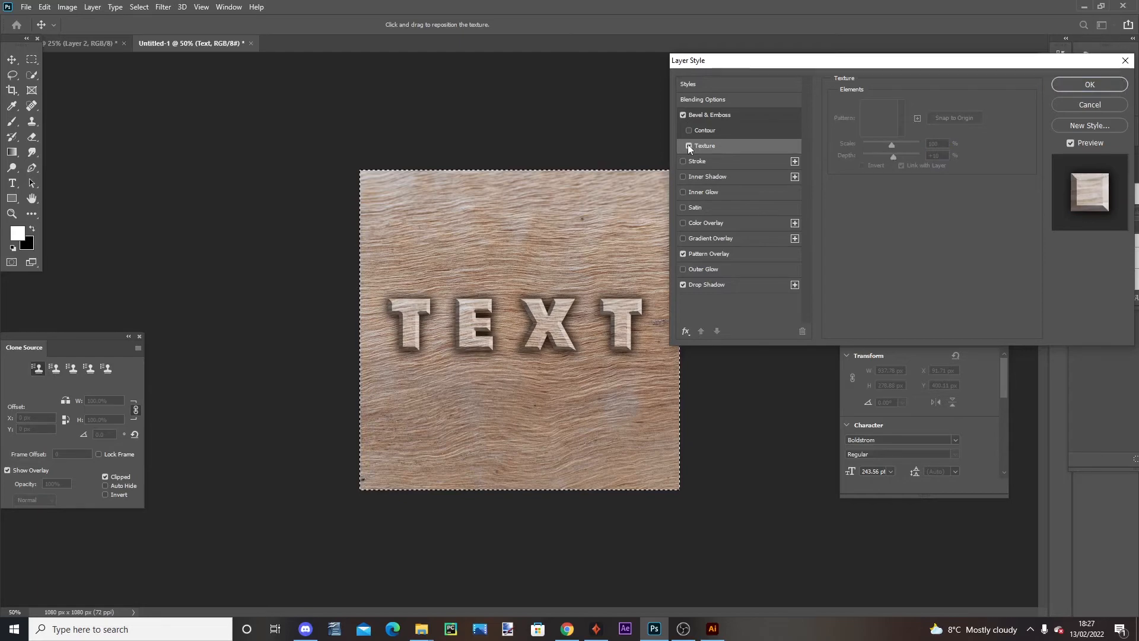
pyautogui.click(688, 145)
pyautogui.click(688, 146)
pyautogui.click(688, 145)
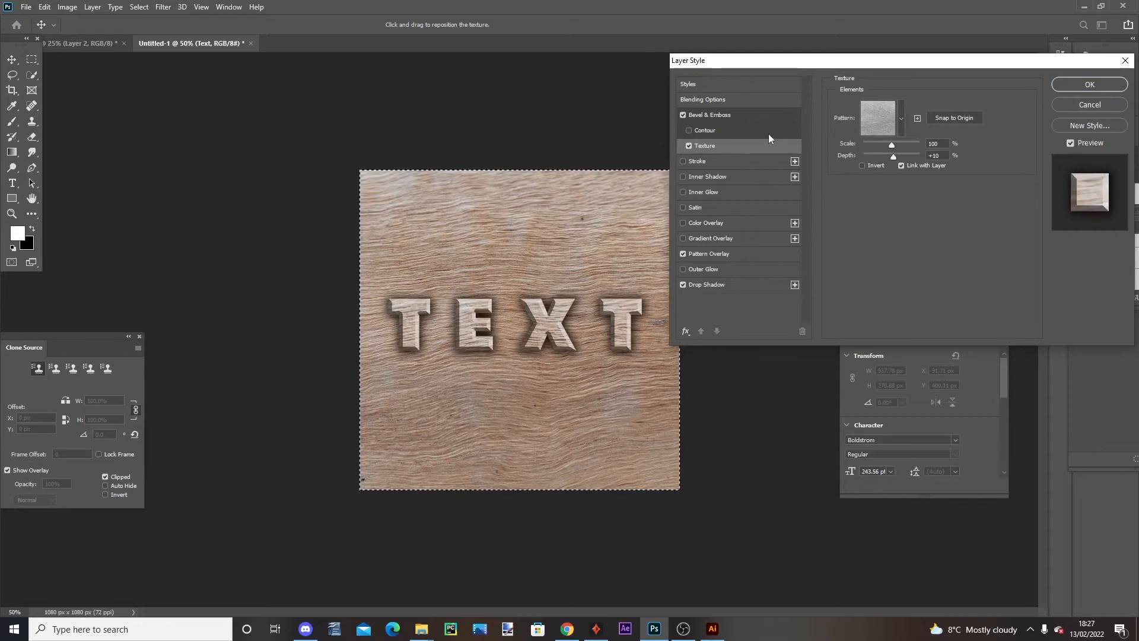
# Step: Try the linear gloss contour on the bevel, restore the S-shaped contour and apply the layer style
pyautogui.click(761, 116)
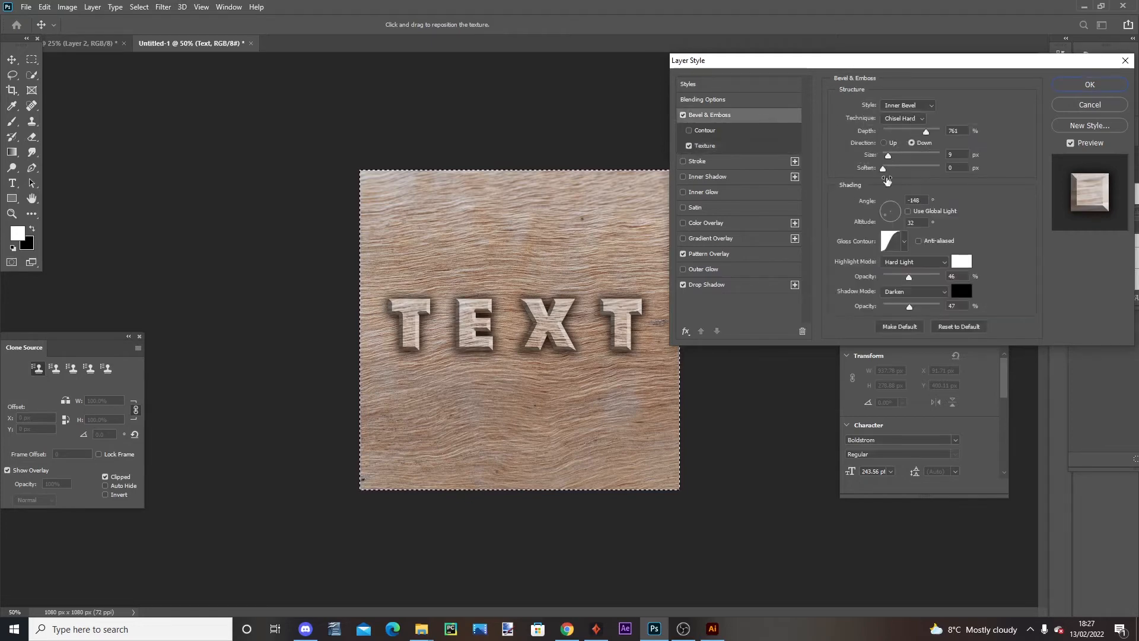
pyautogui.click(903, 242)
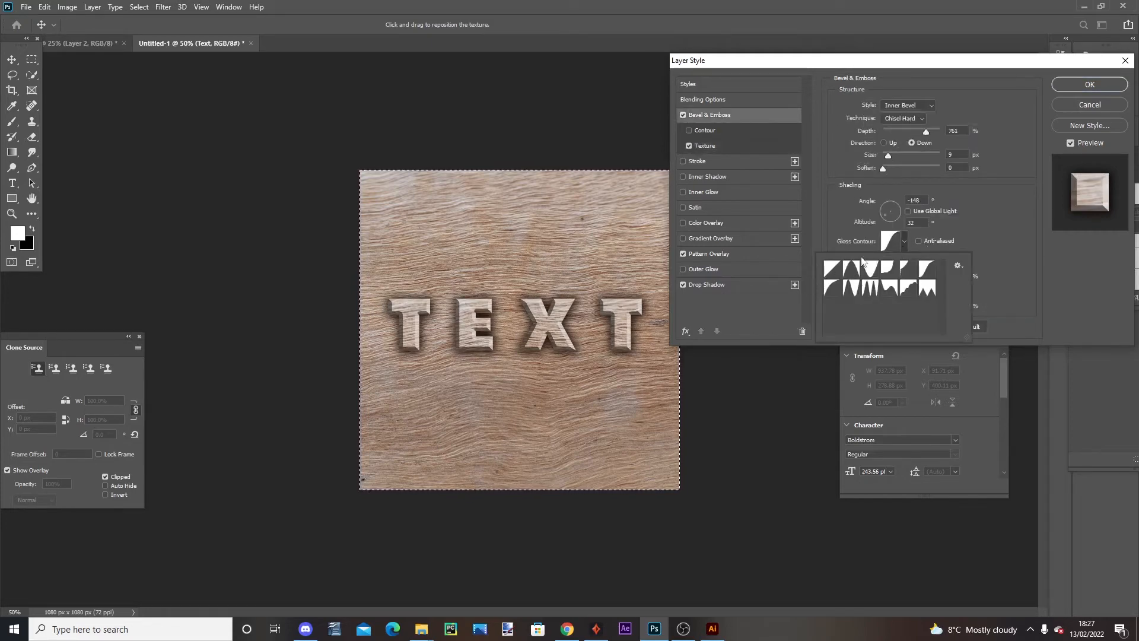
pyautogui.click(836, 272)
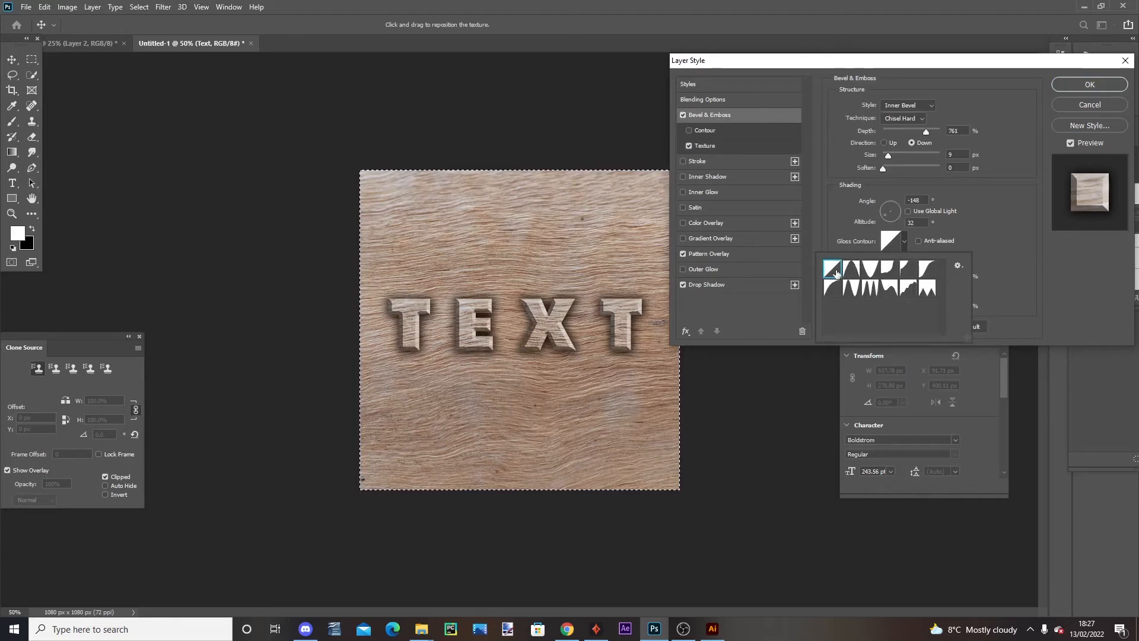
pyautogui.click(927, 267)
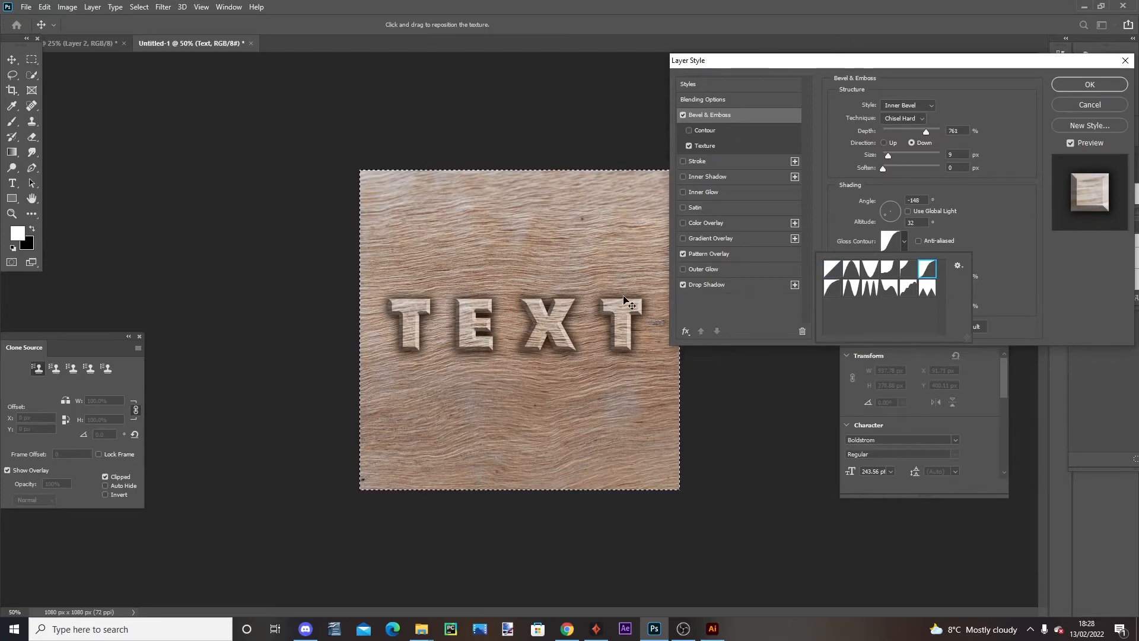
pyautogui.click(1027, 219)
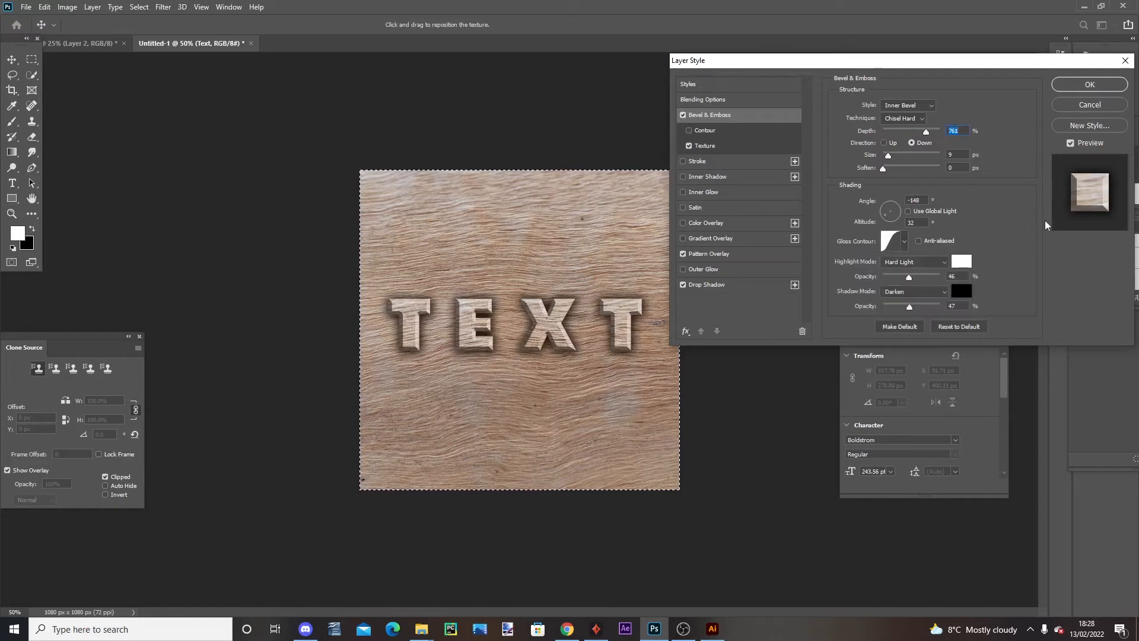
pyautogui.click(1101, 84)
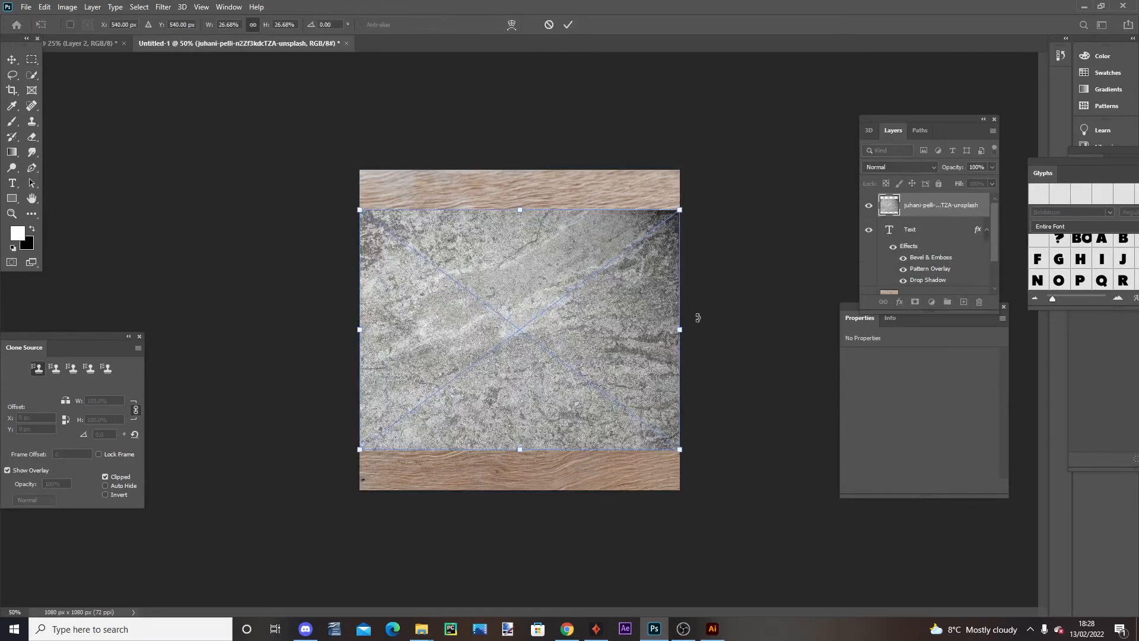
# Step: Scale the placed stone image proportionally to cover the whole canvas and move its layer directly below the text layer
pyautogui.scroll(-2, 902, 242)
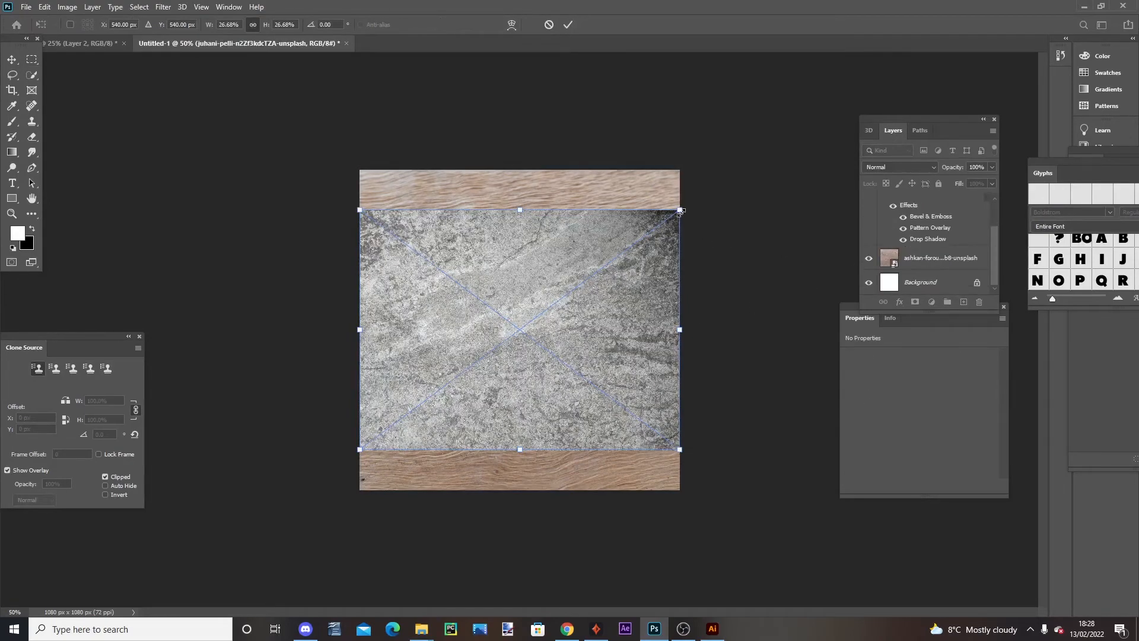
pyautogui.moveTo(680, 211); pyautogui.dragTo(715, 146)
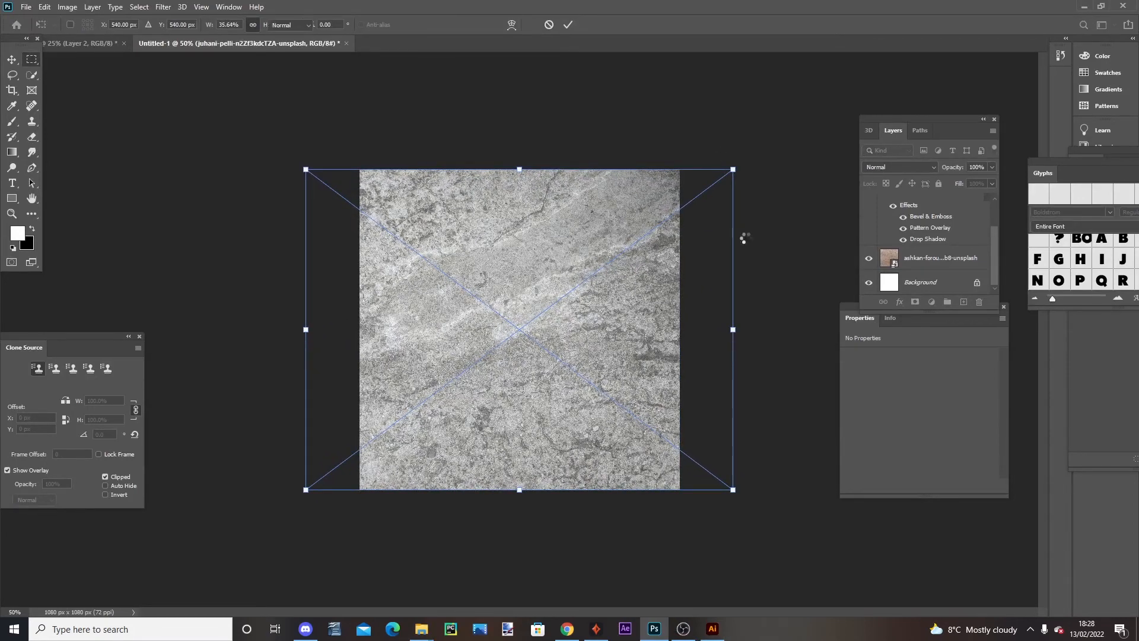
pyautogui.moveTo(927, 208); pyautogui.dragTo(925, 281)
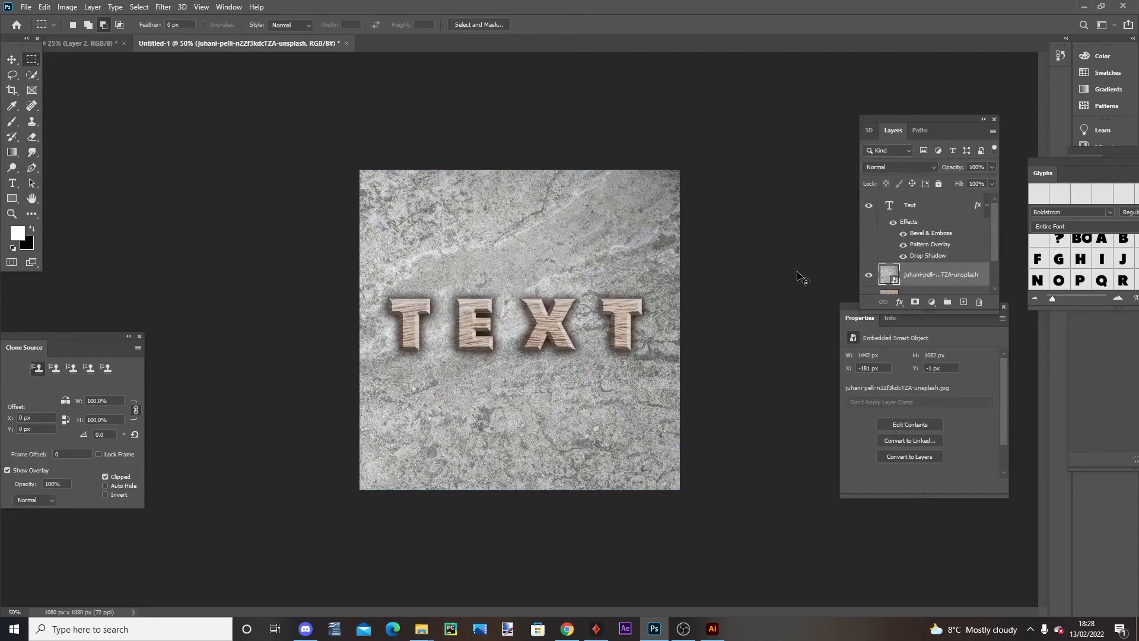
# Step: Select the entire canvas and define it as a new pattern with the suggested name
pyautogui.hotkey('ctrl', 'a')
pyautogui.click(45, 8)
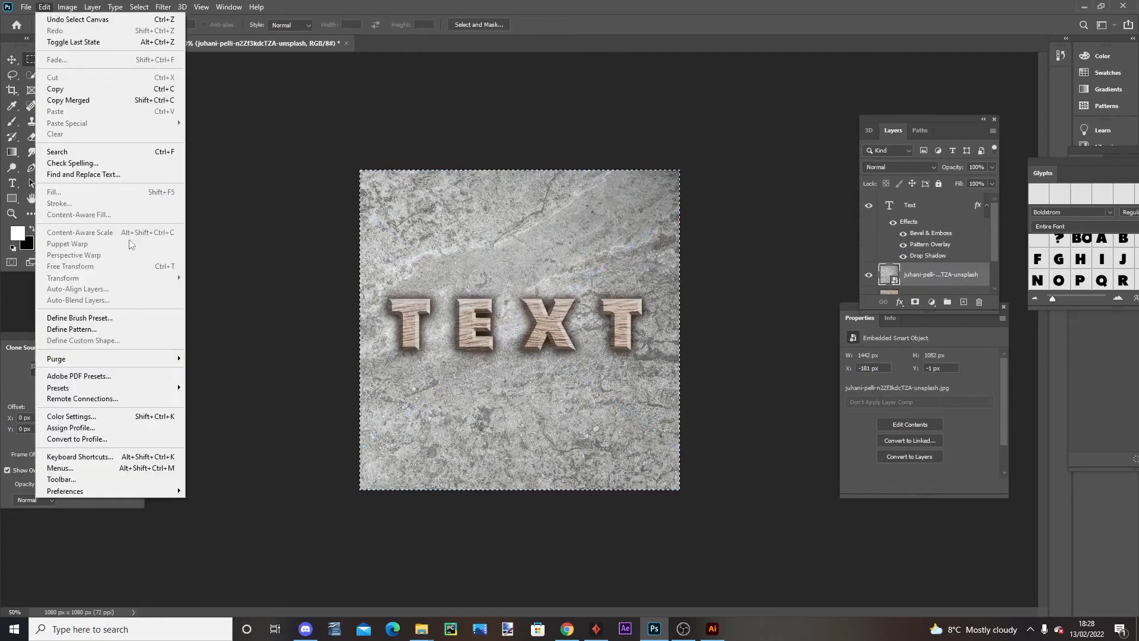
pyautogui.click(72, 328)
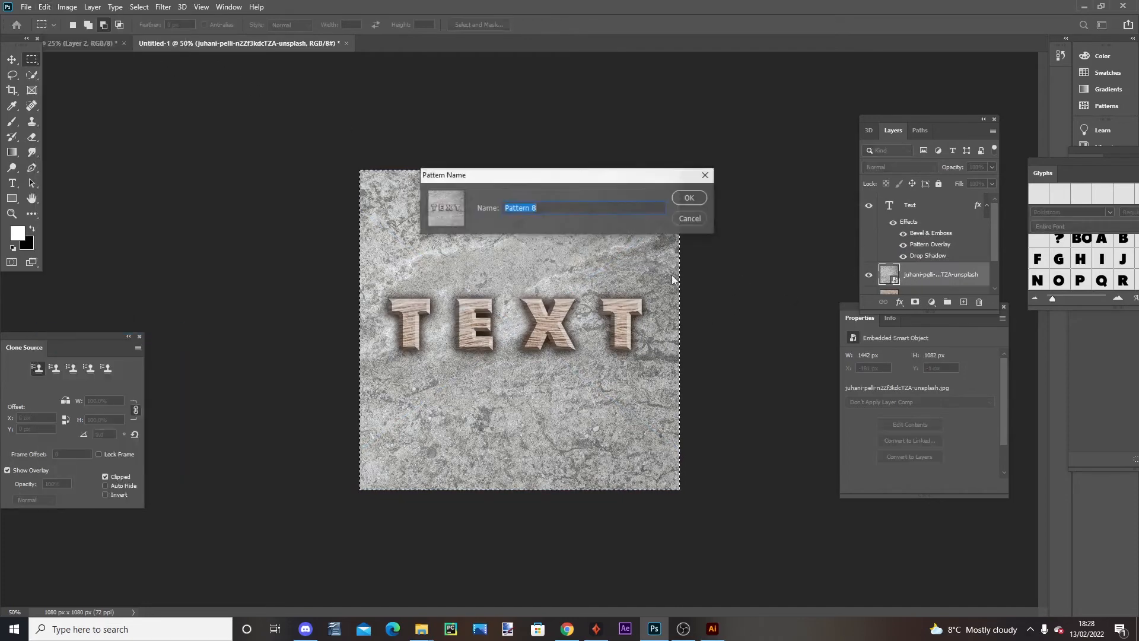
pyautogui.click(697, 203)
# Step: Change the text layer's Pattern Overlay to the newly defined stone pattern
pyautogui.click(946, 210)
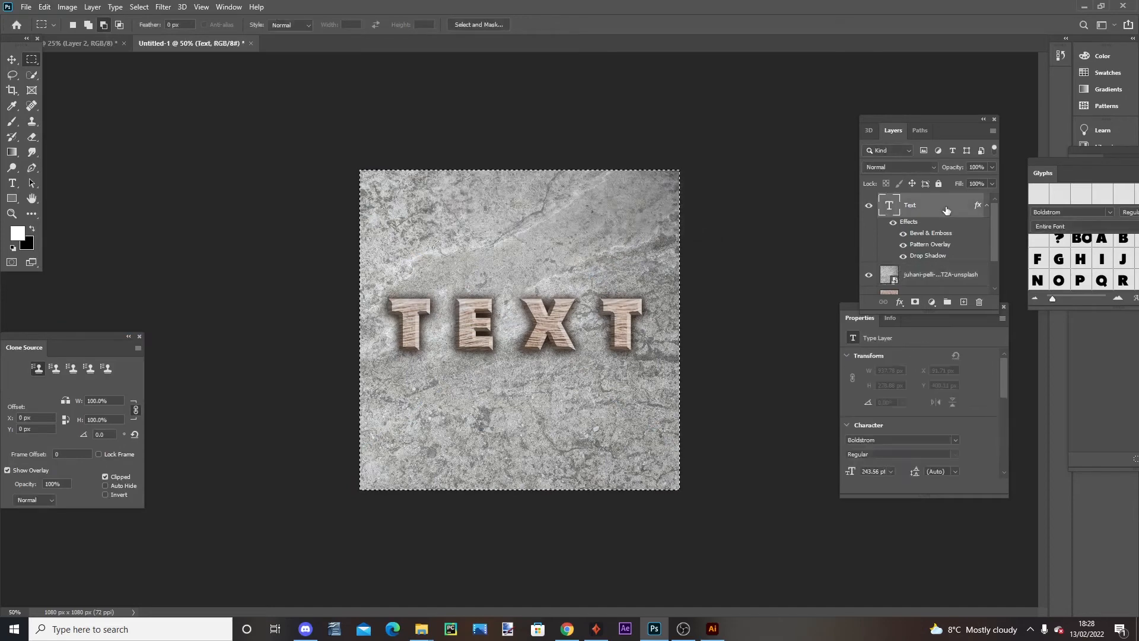
pyautogui.doubleClick(946, 210)
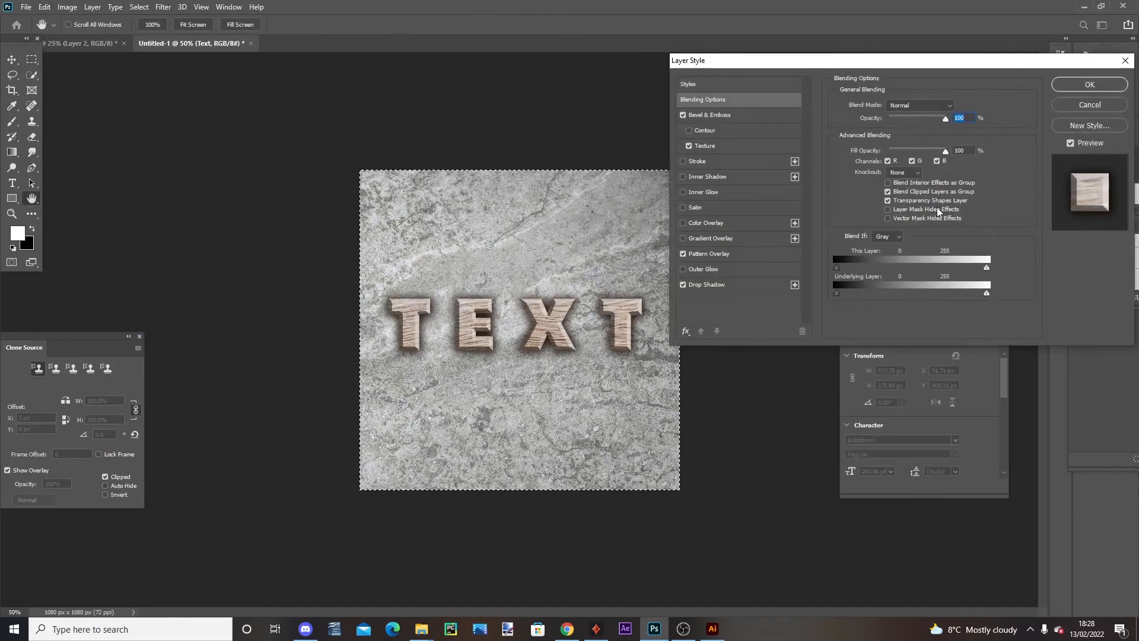
pyautogui.click(753, 254)
pyautogui.click(917, 144)
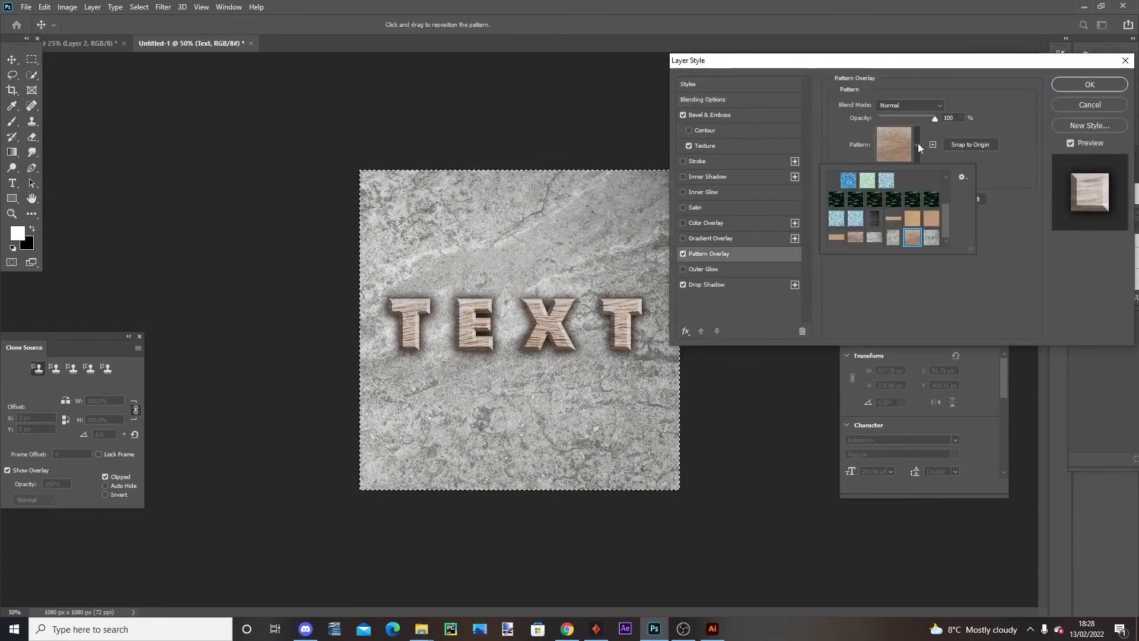
pyautogui.click(932, 238)
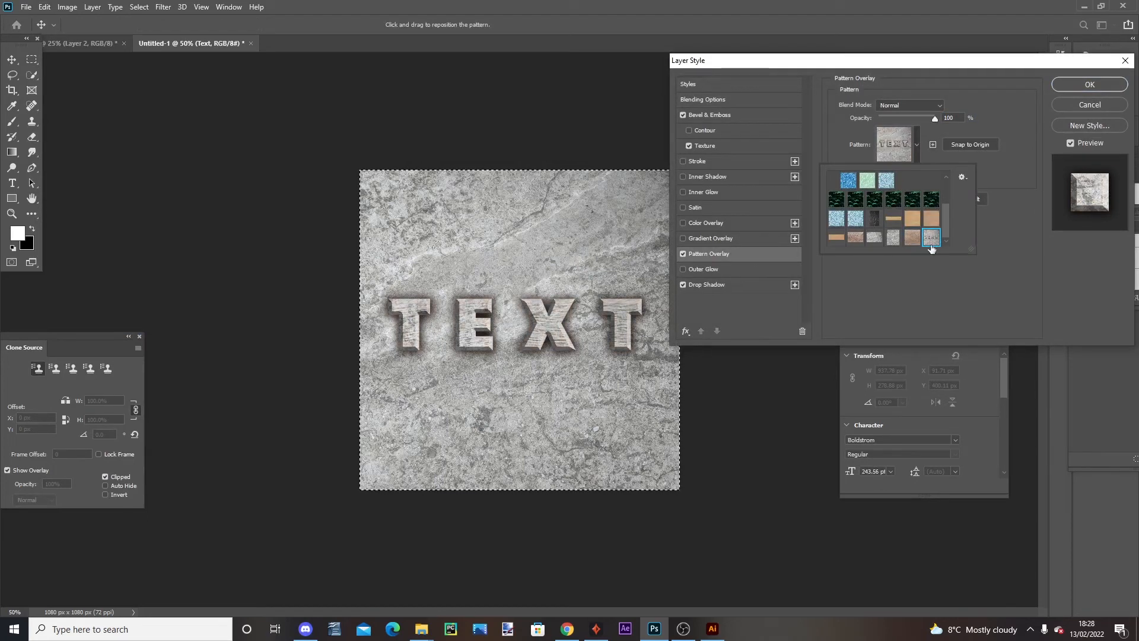
pyautogui.click(978, 237)
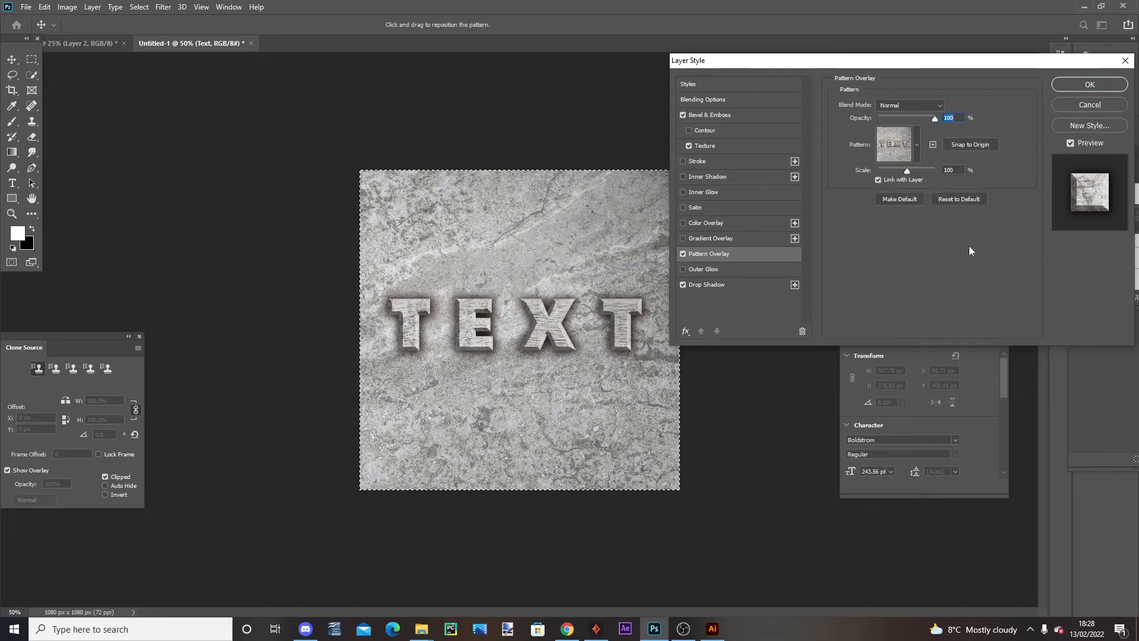
# Step: Switch the bevel's Texture to the new stone pattern and set its depth to -10%
pyautogui.click(754, 146)
pyautogui.click(902, 119)
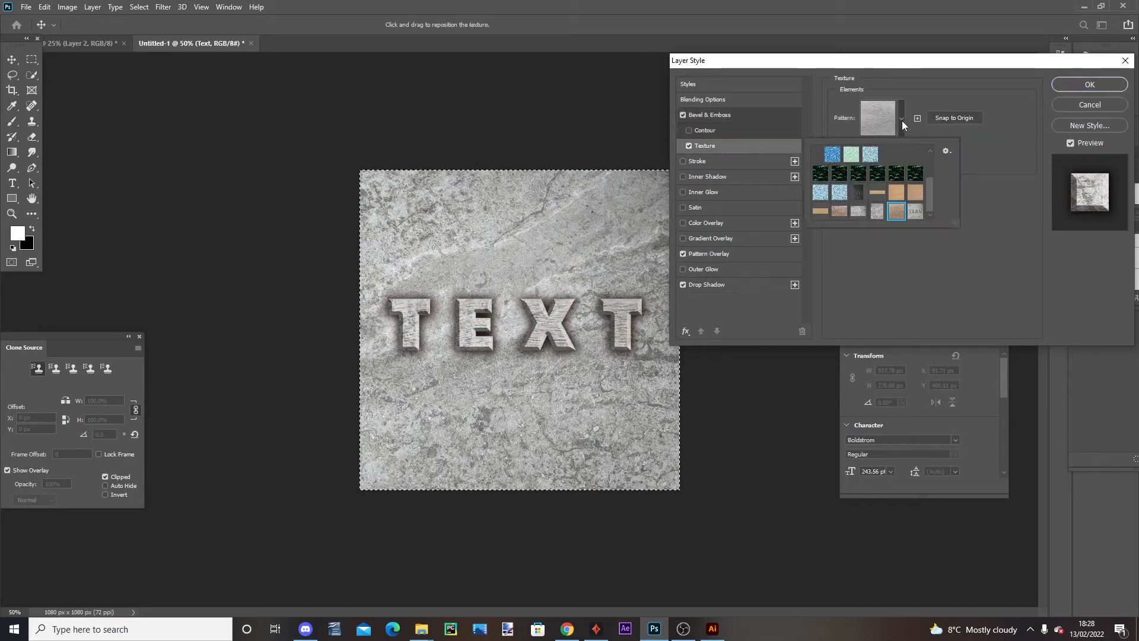
pyautogui.click(915, 212)
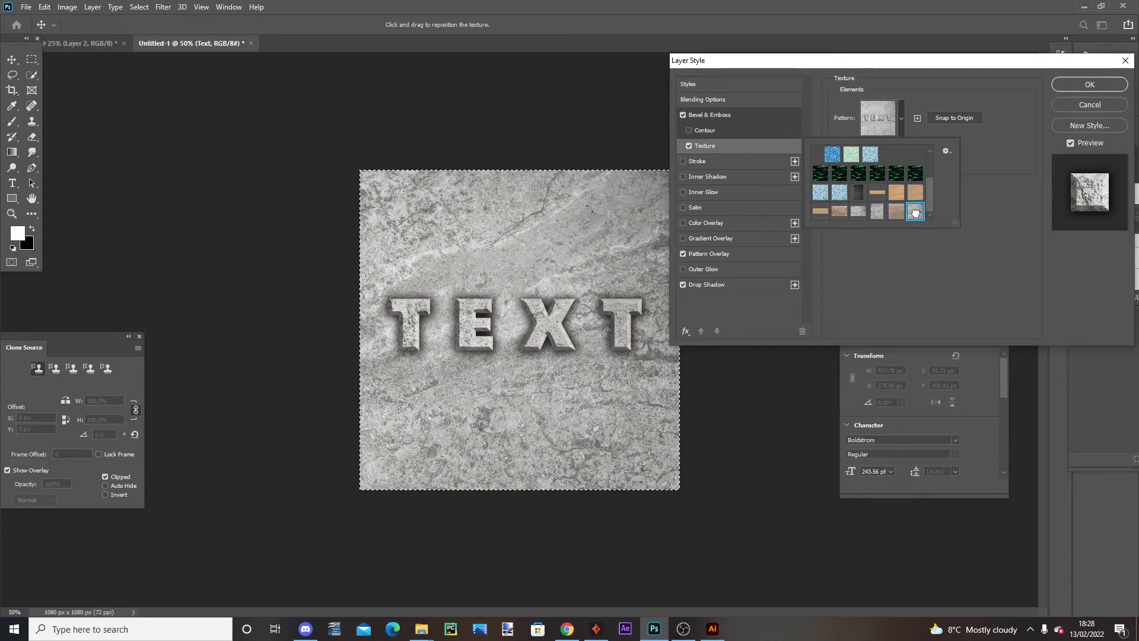
pyautogui.click(961, 249)
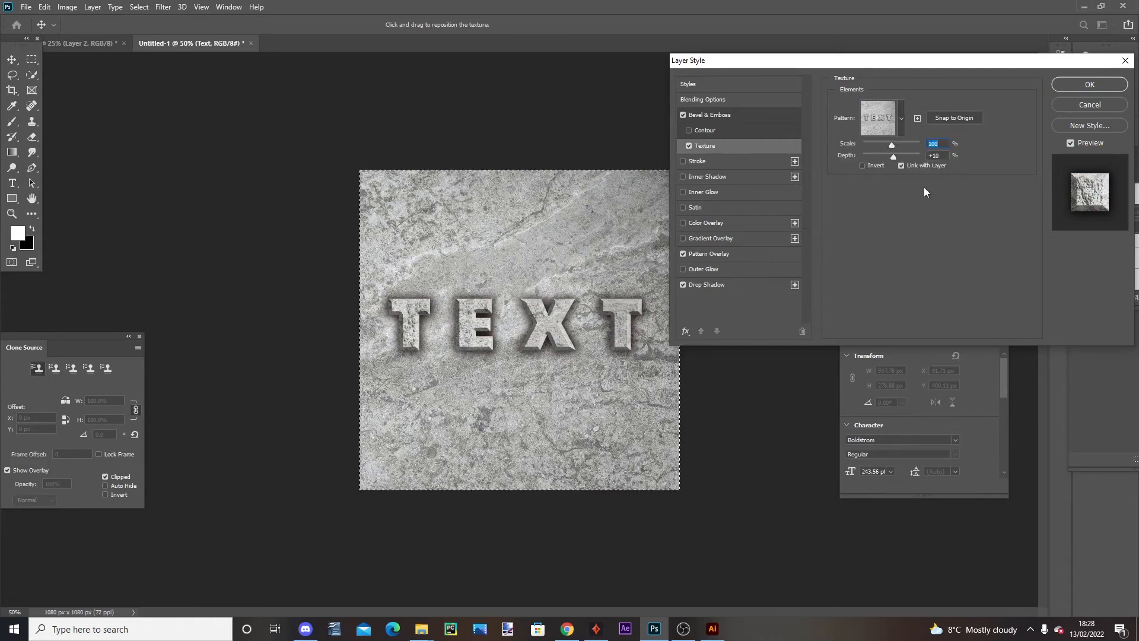
pyautogui.click(896, 152)
pyautogui.moveTo(896, 151); pyautogui.dragTo(891, 150)
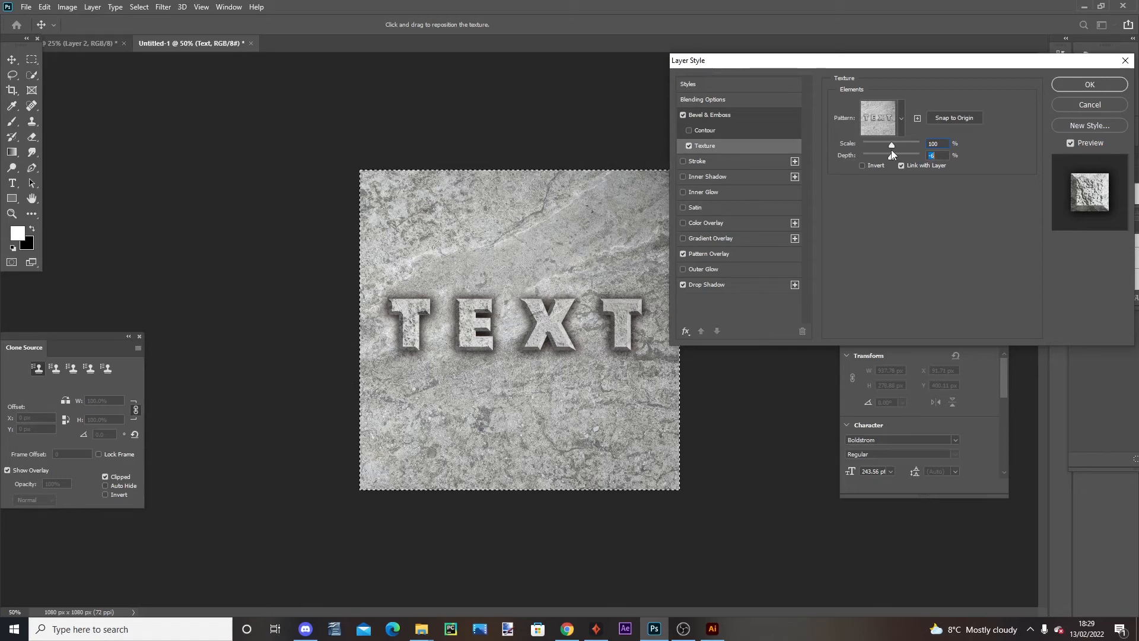
pyautogui.moveTo(890, 150); pyautogui.dragTo(890, 151)
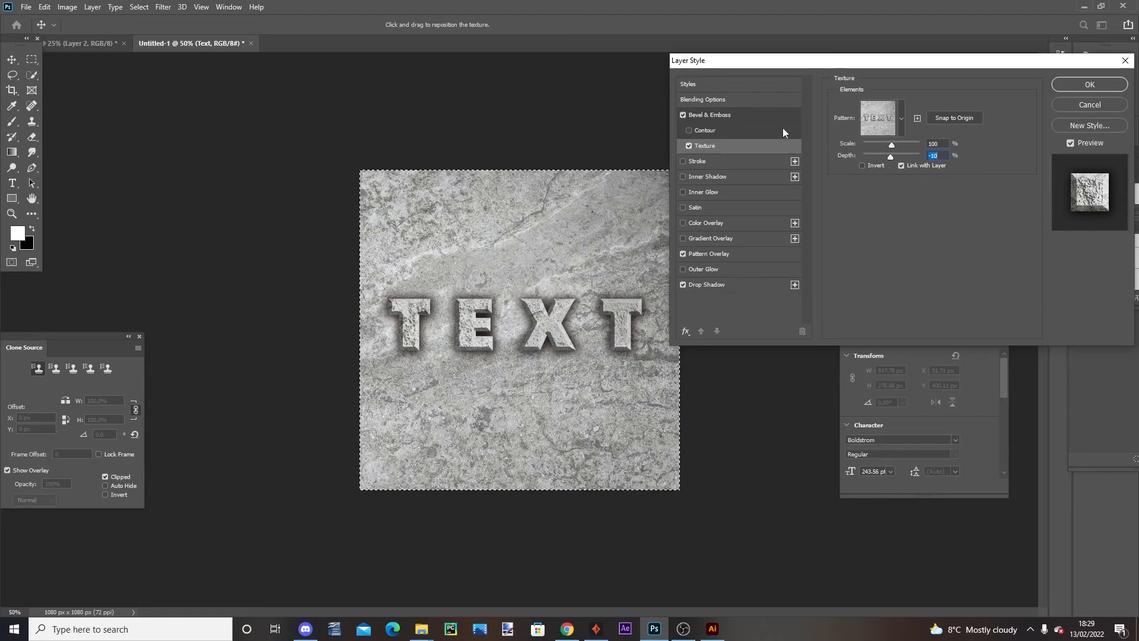
# Step: Change the text's Drop Shadow to black (000000) with 100% opacity and a 149° angle
pyautogui.click(752, 285)
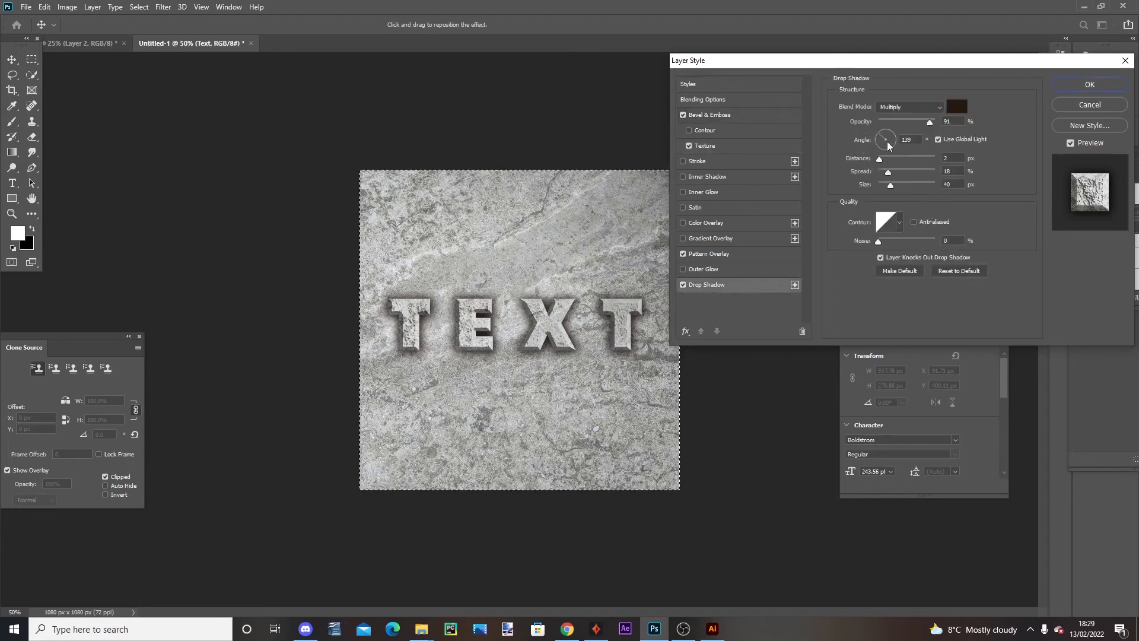
pyautogui.moveTo(886, 137); pyautogui.dragTo(880, 139)
pyautogui.click(956, 106)
pyautogui.click(825, 358)
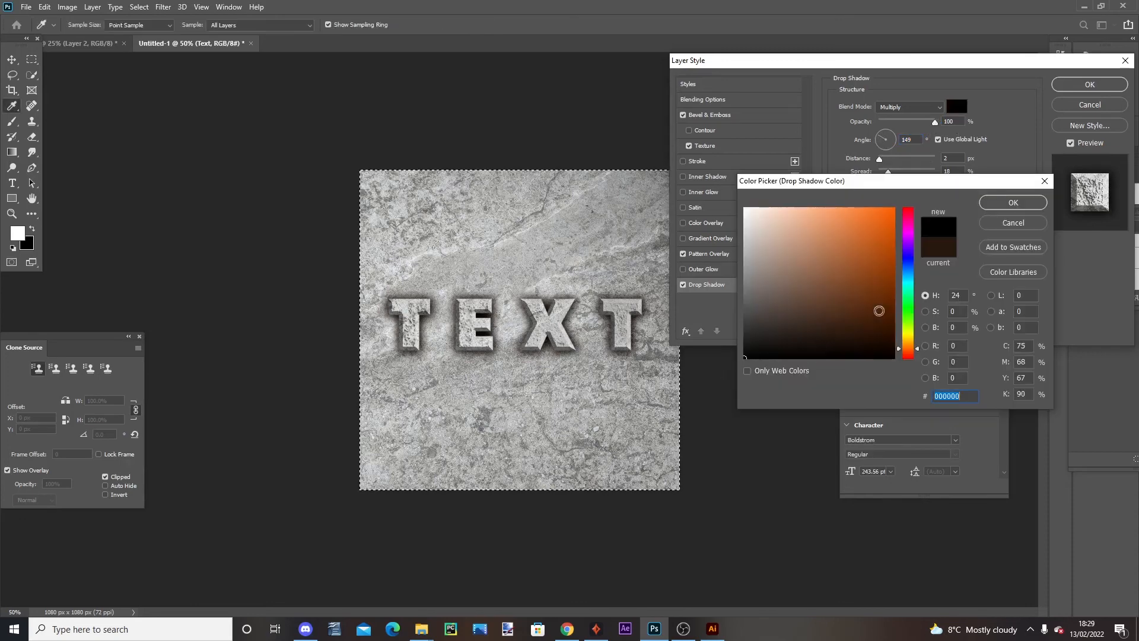
pyautogui.click(1010, 205)
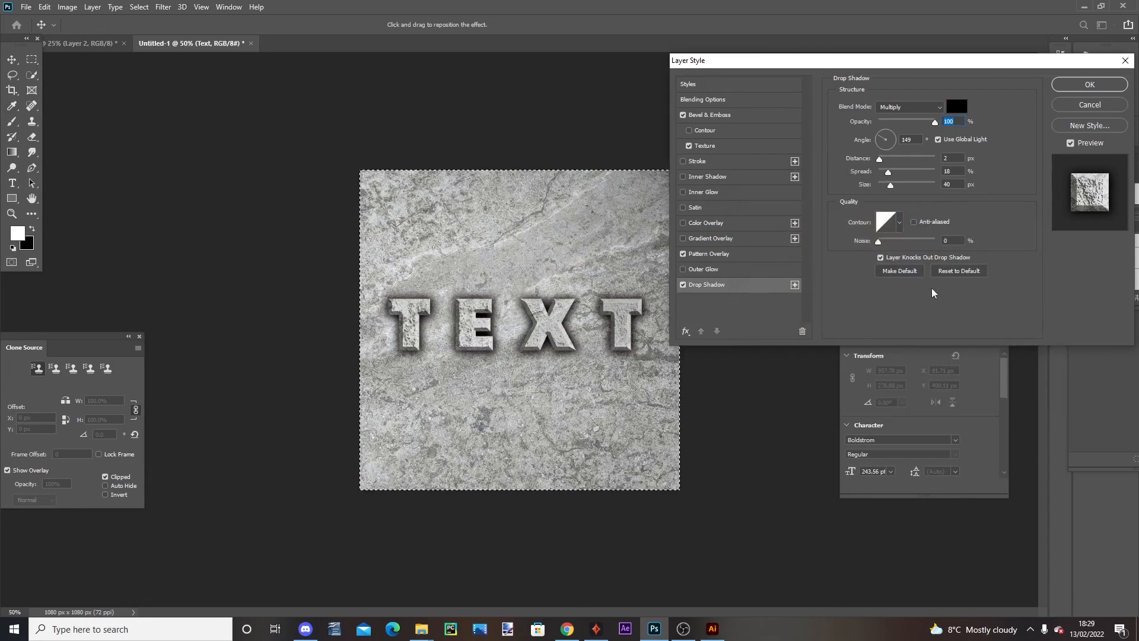
# Step: Apply the layer style settings to the stone text and replace its wording with "Hi"
pyautogui.click(1090, 85)
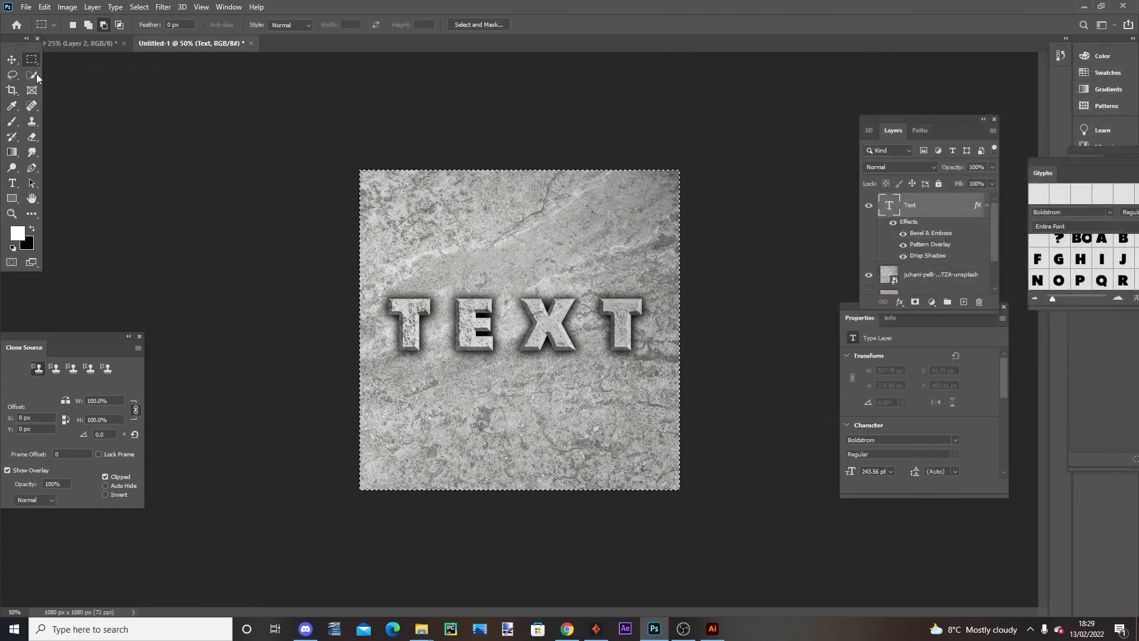
pyautogui.press('v')
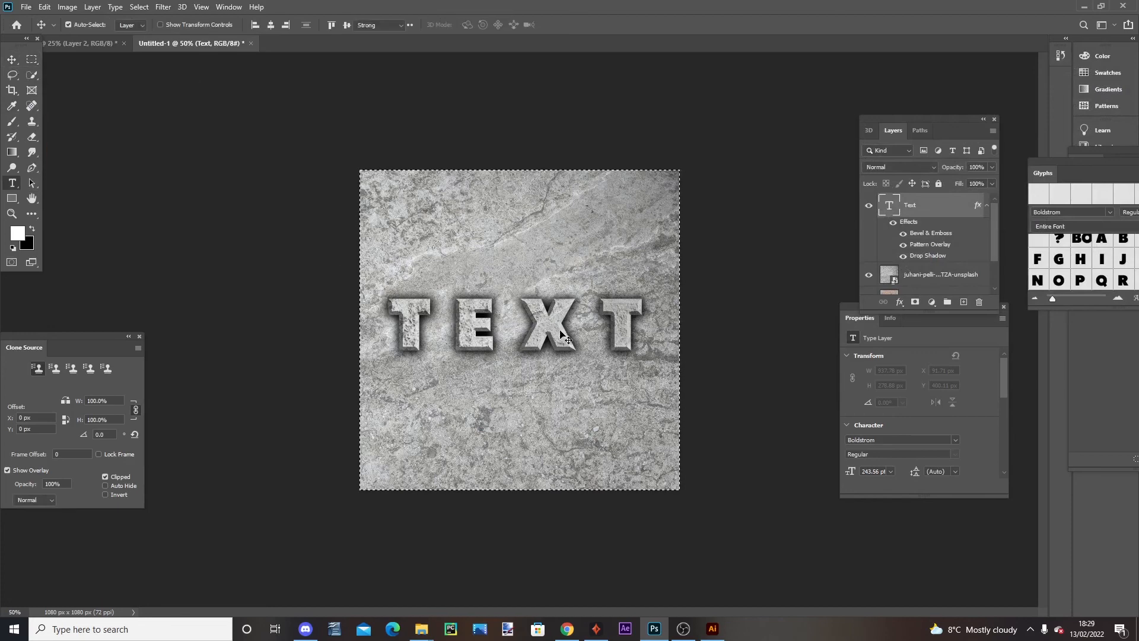
pyautogui.doubleClick(560, 335)
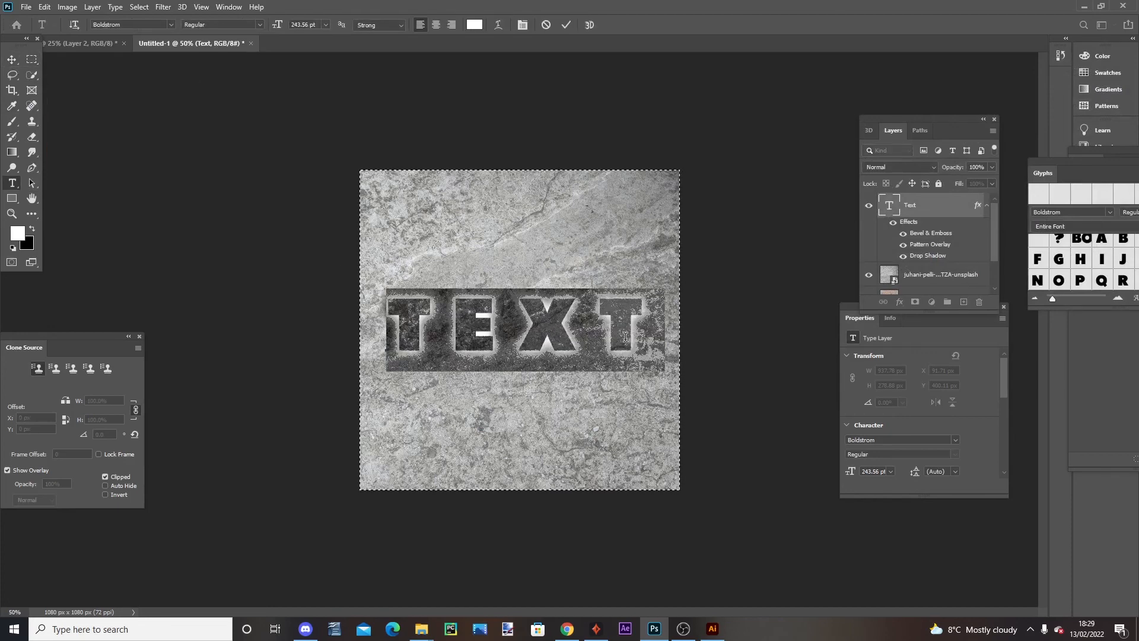
pyautogui.press('BackSpace')
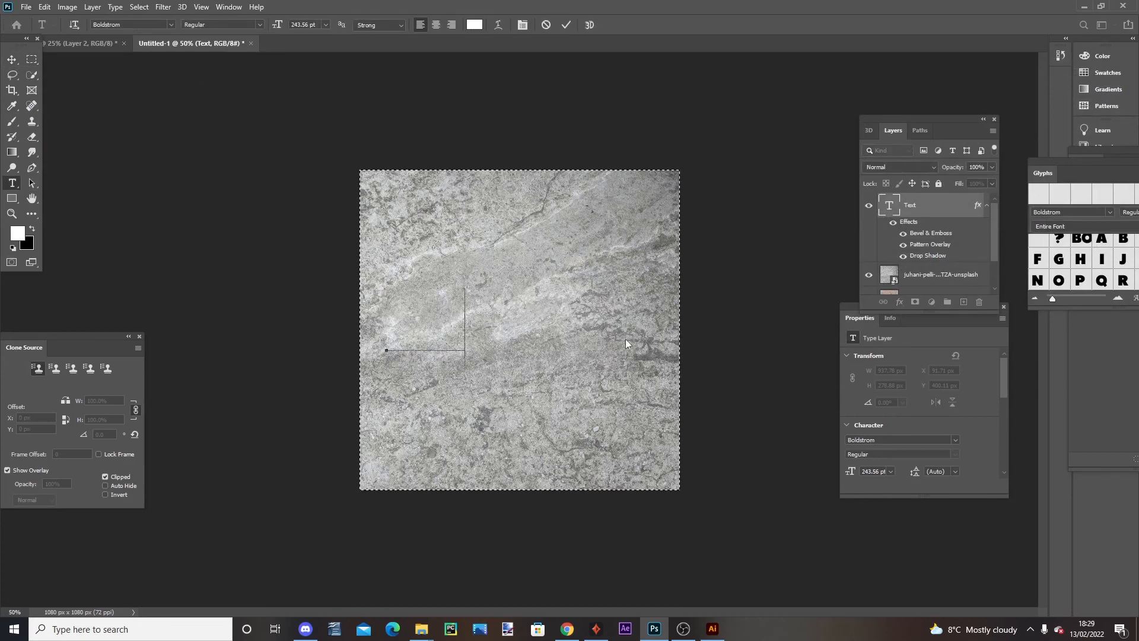
pyautogui.write('HI')
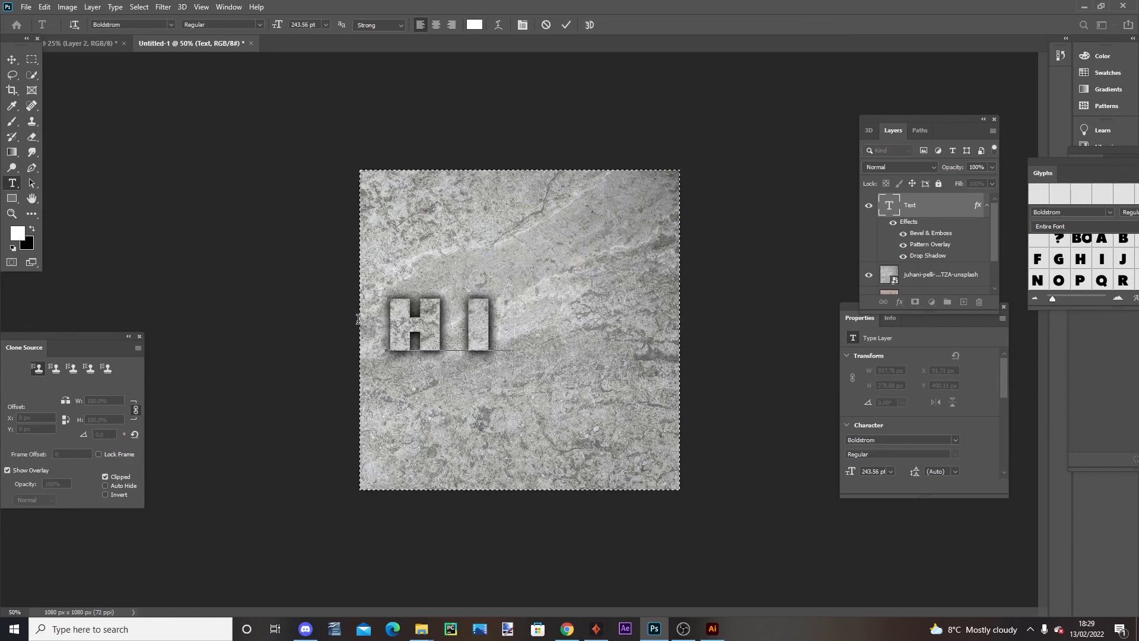
pyautogui.click(31, 59)
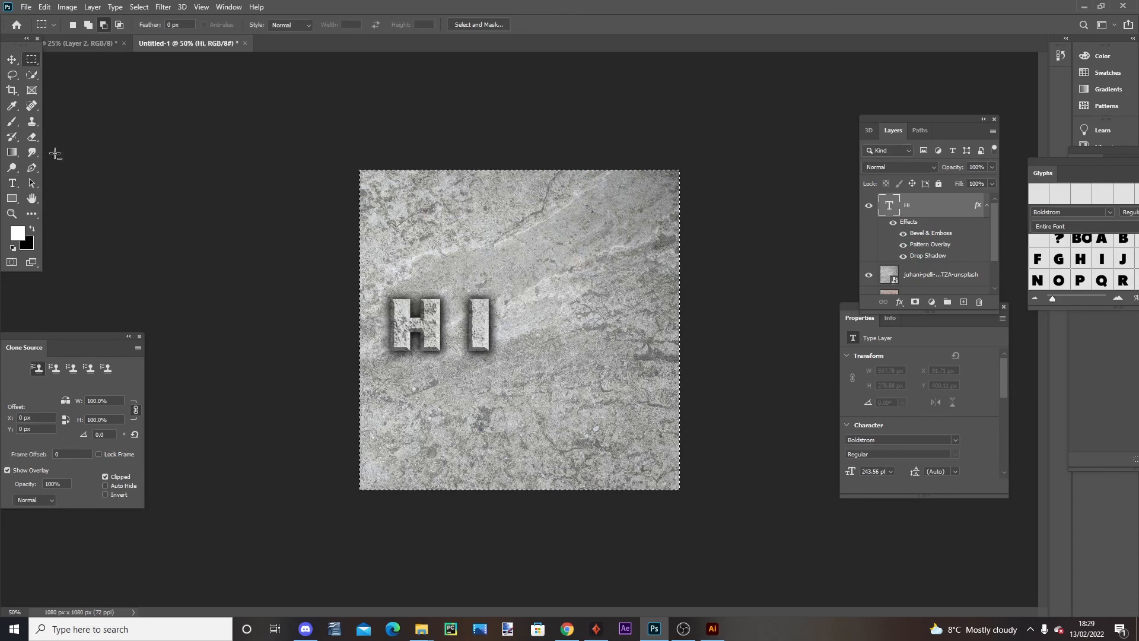
# Step: Replace the wording of the carved stone text layer with "TEXT" and commit the edit
pyautogui.click(12, 59)
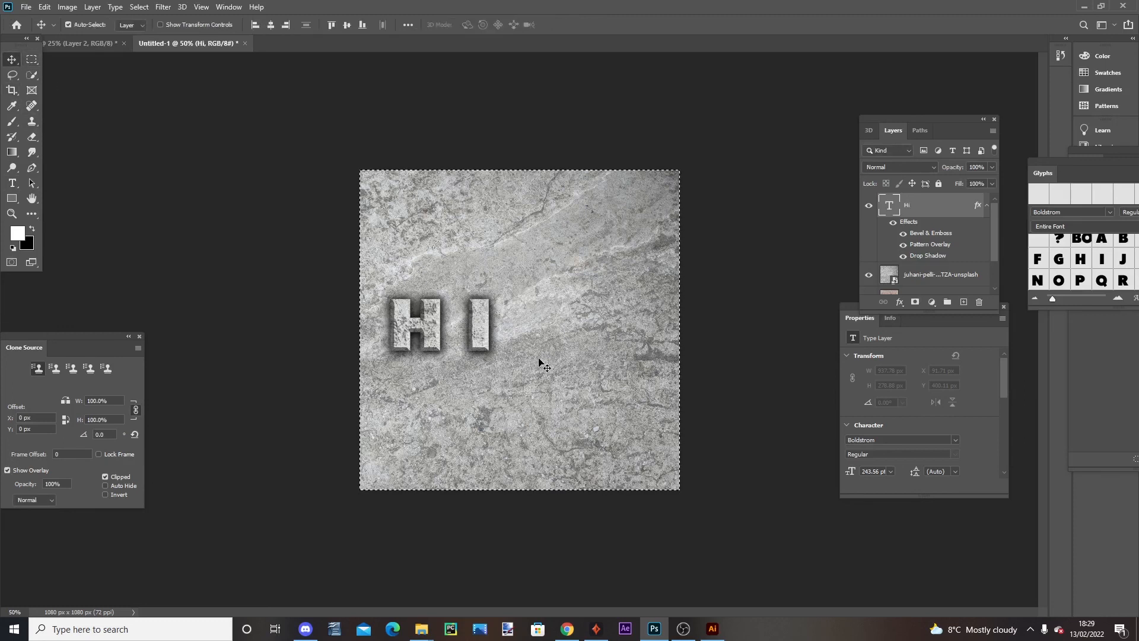
pyautogui.doubleClick(485, 337)
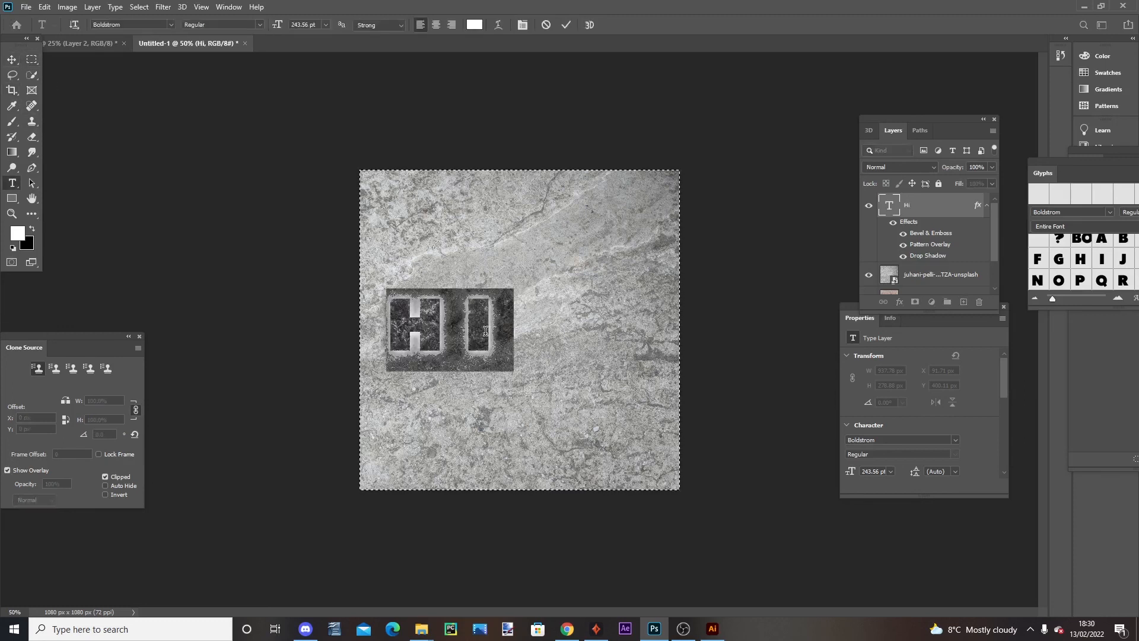
pyautogui.write('TEXT')
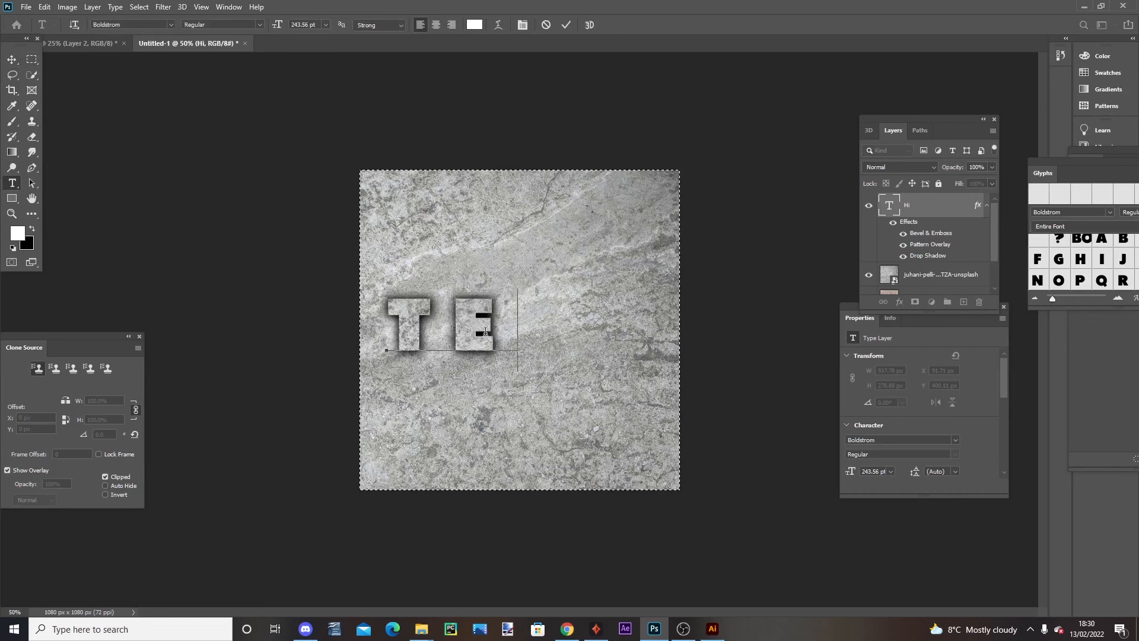
pyautogui.click(31, 59)
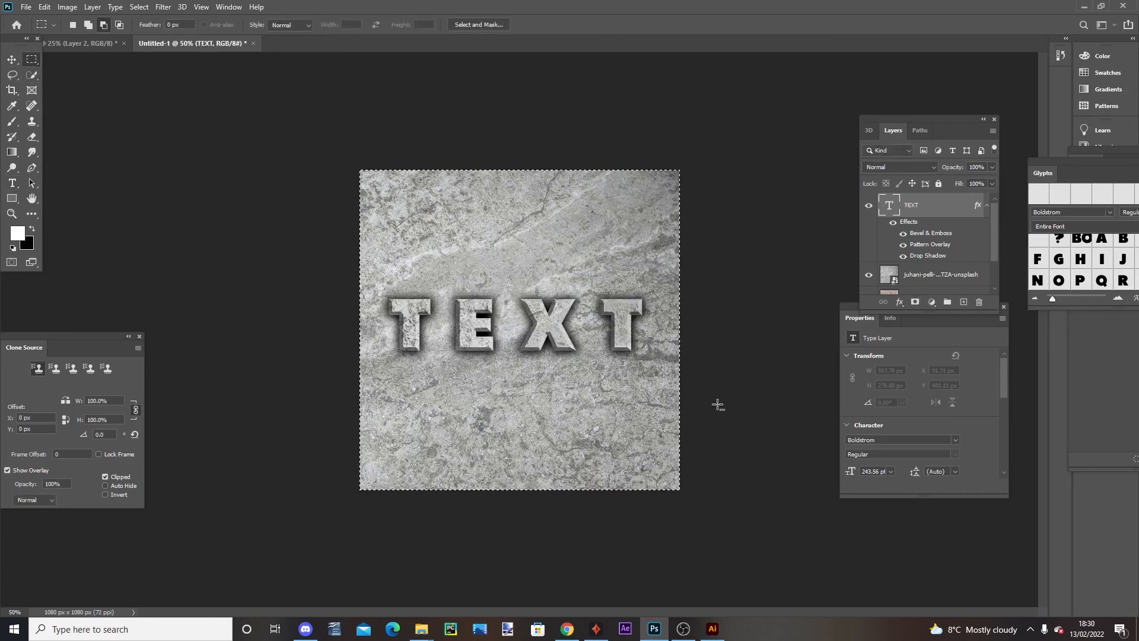